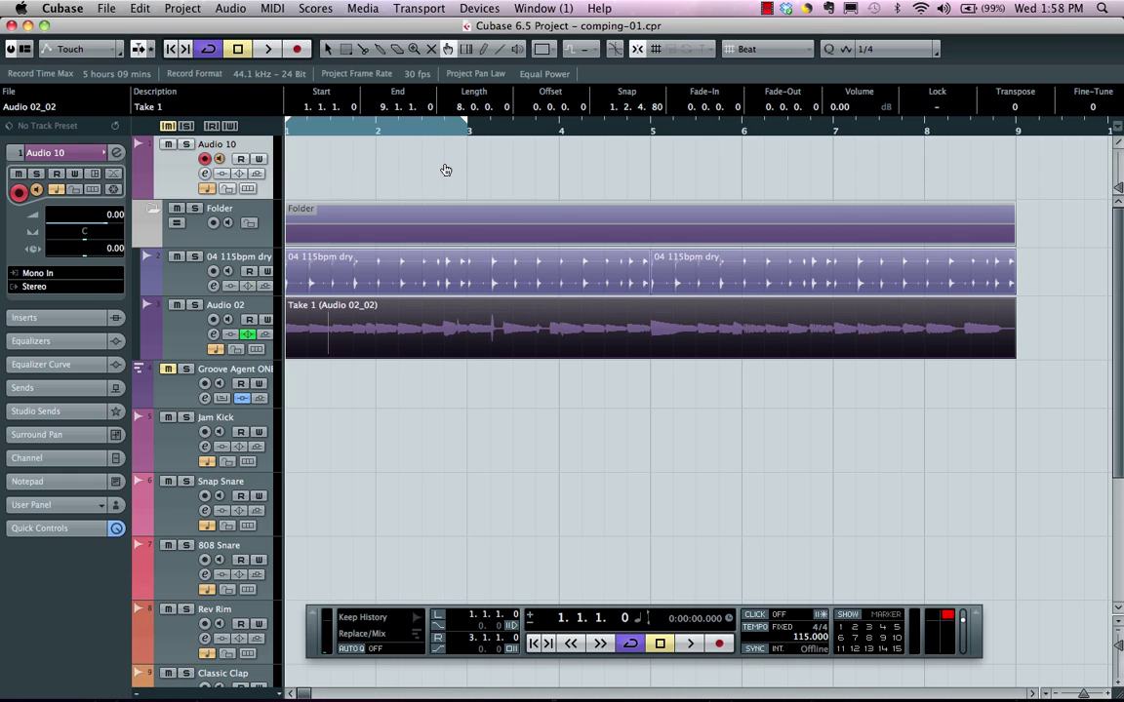
# Cycle-record four takes on Audio 10 over bars 1–3 and show them on Lanes 1–4
pyautogui.moveTo(307, 123)
pyautogui.mouseDown()
pyautogui.moveTo(328, 122)
pyautogui.moveTo(288, 123)
pyautogui.mouseUp()
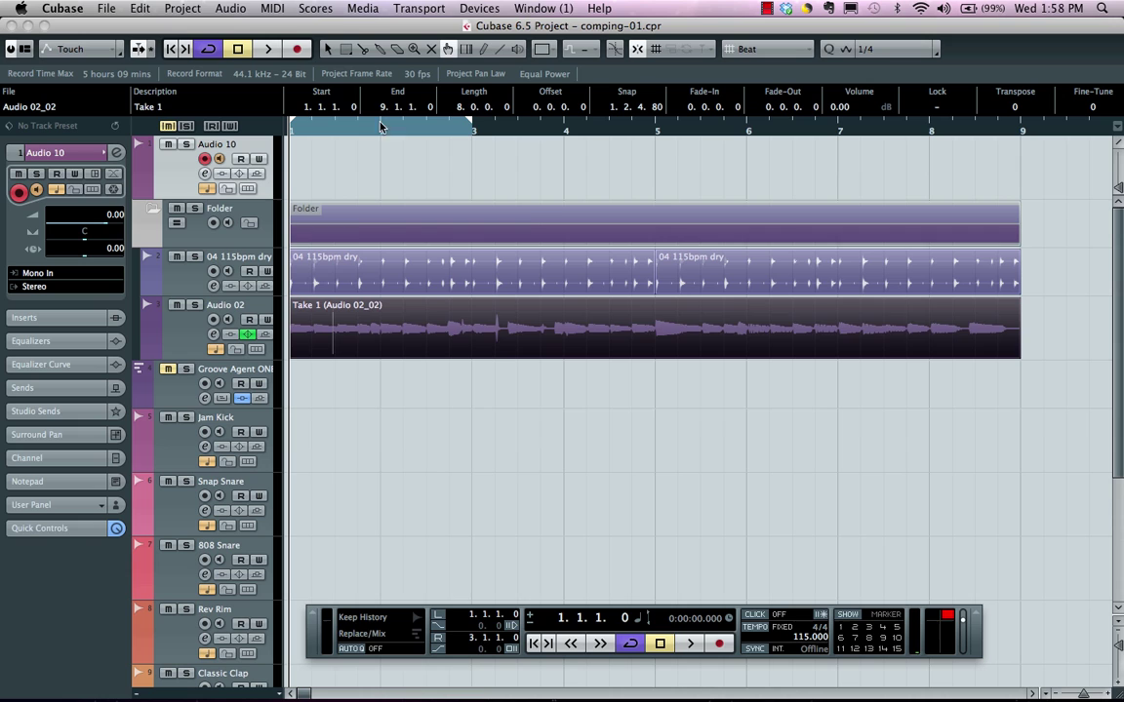
pyautogui.click(719, 647)
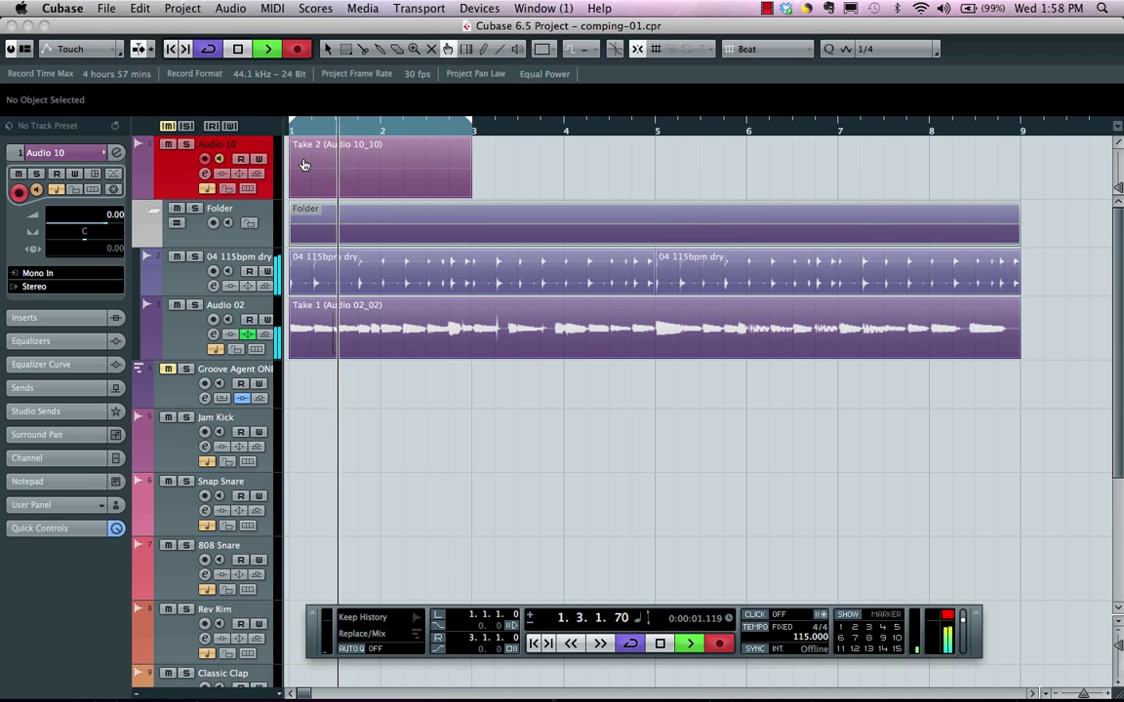
pyautogui.click(247, 190)
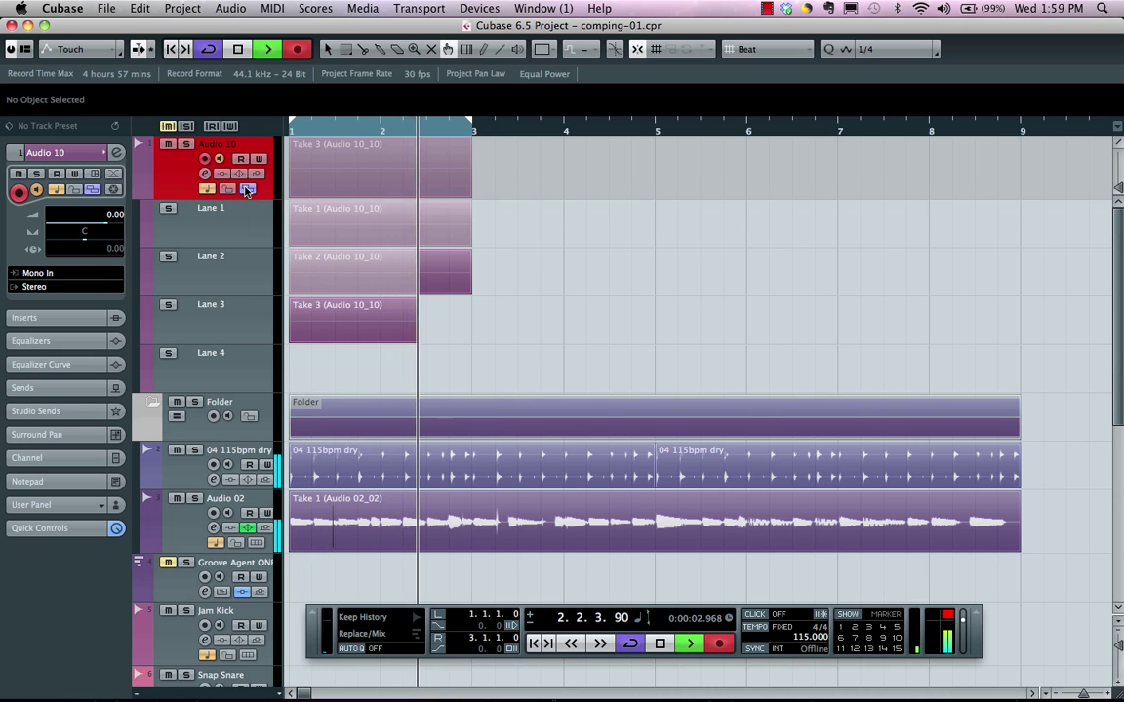
pyautogui.click(248, 189)
pyautogui.click(247, 189)
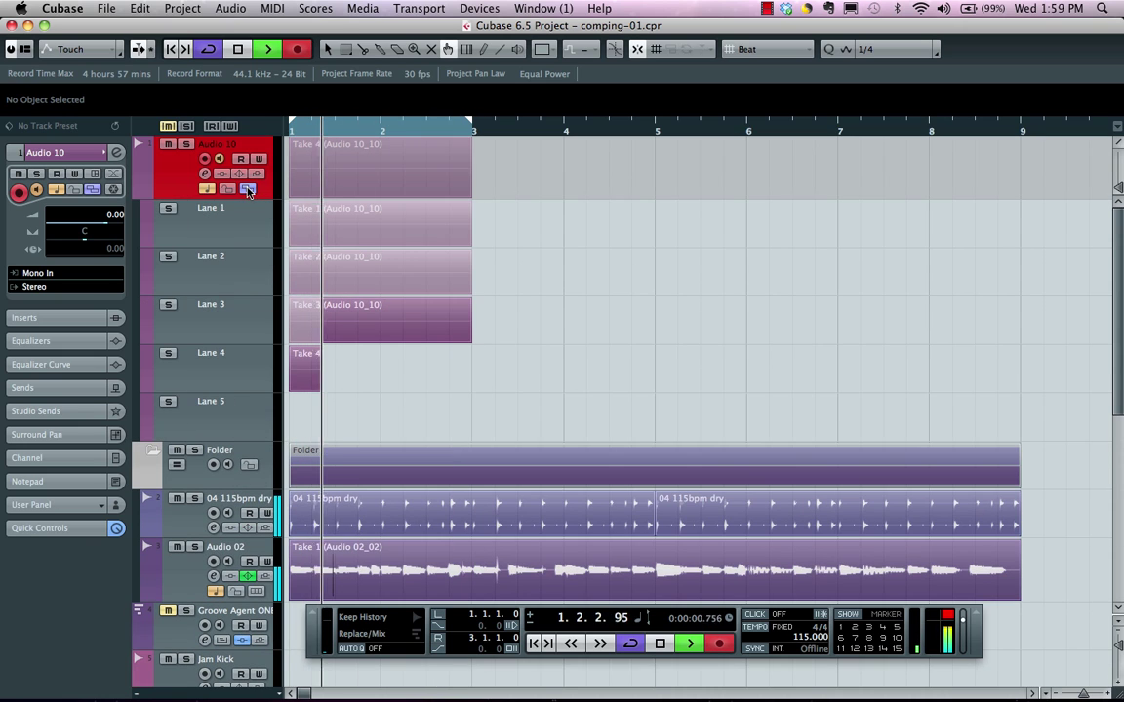
pyautogui.click(248, 189)
pyautogui.click(248, 189)
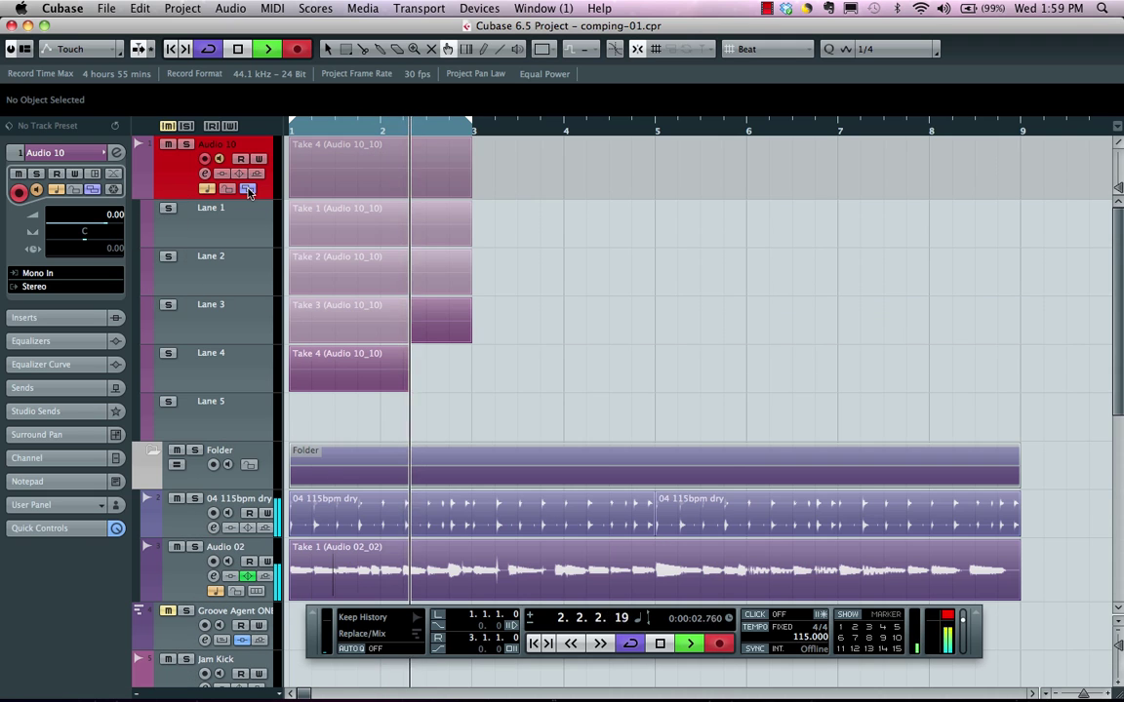
# Stop after Take 4, collapse Audio 10's lanes, and expand Audio 02's six takes onto Lanes 1–6
pyautogui.press('space')
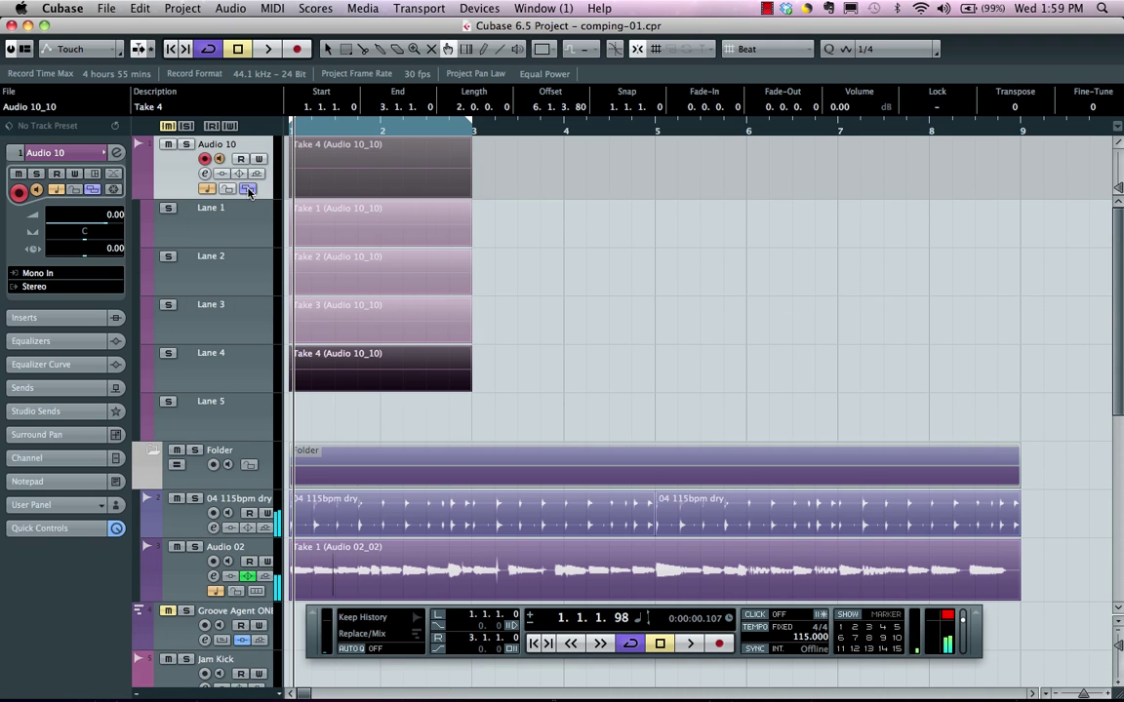
pyautogui.click(248, 189)
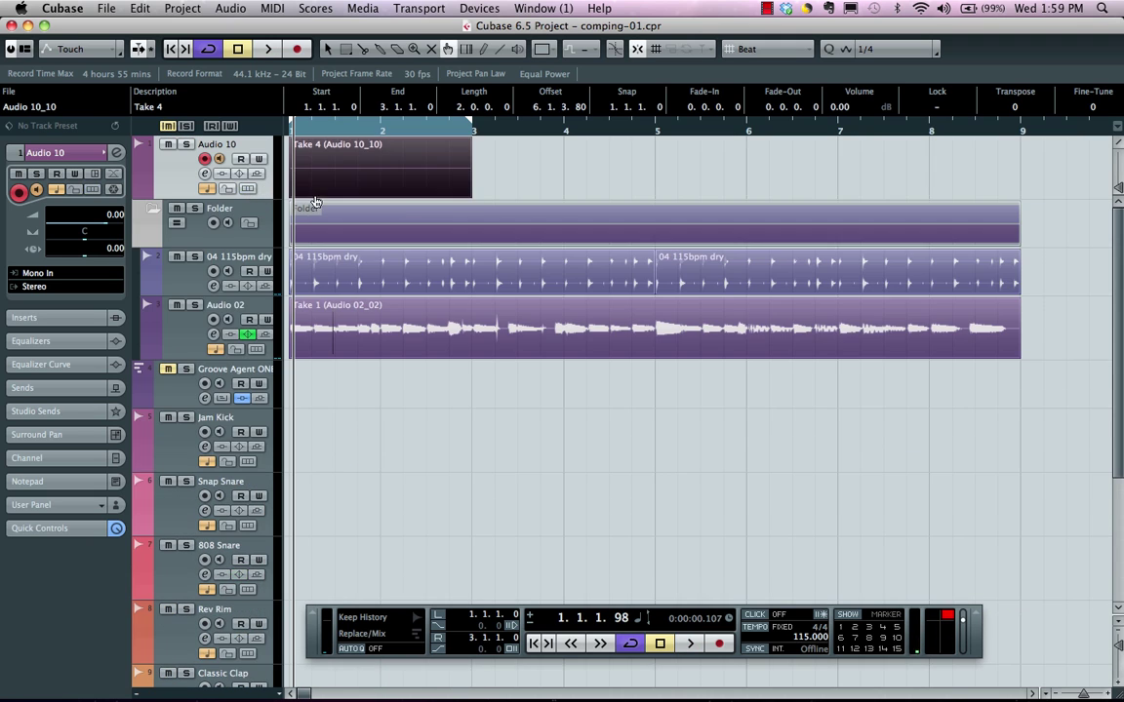
pyautogui.scroll(-2, 473, 422)
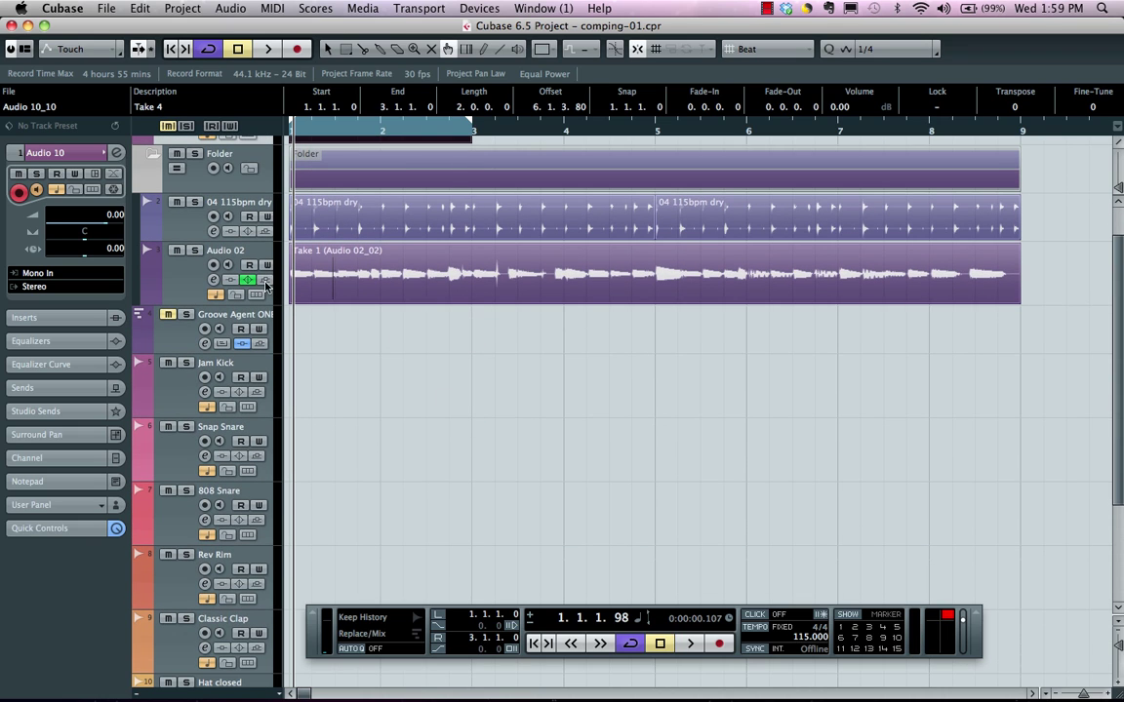
pyautogui.click(256, 295)
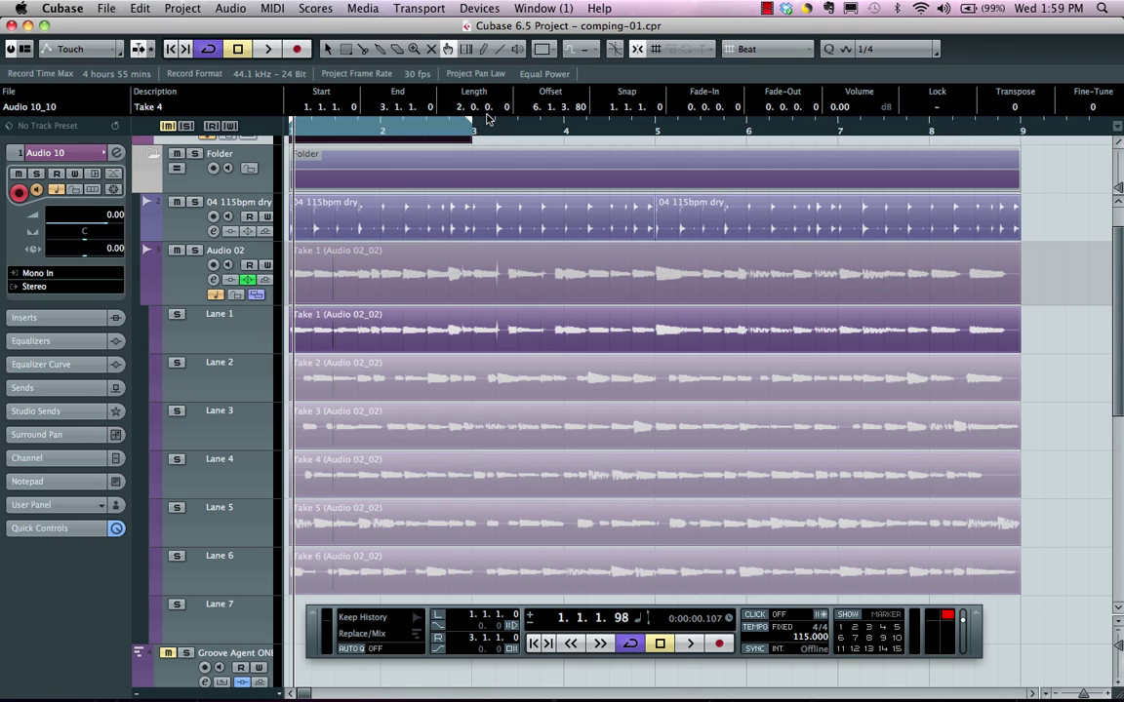
# Extend the cycle to bar 9 and audition Audio 02 by soloing Lanes 2–6, ending on Lane 3
pyautogui.moveTo(468, 127); pyautogui.dragTo(1013, 170)
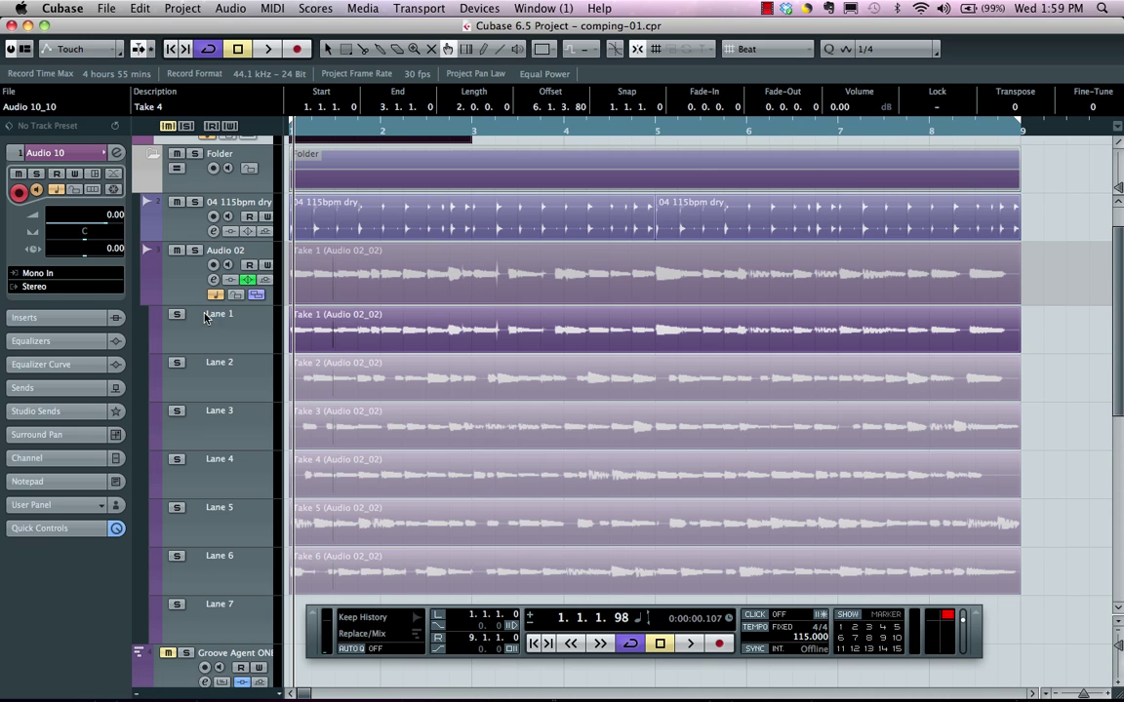
pyautogui.press('space')
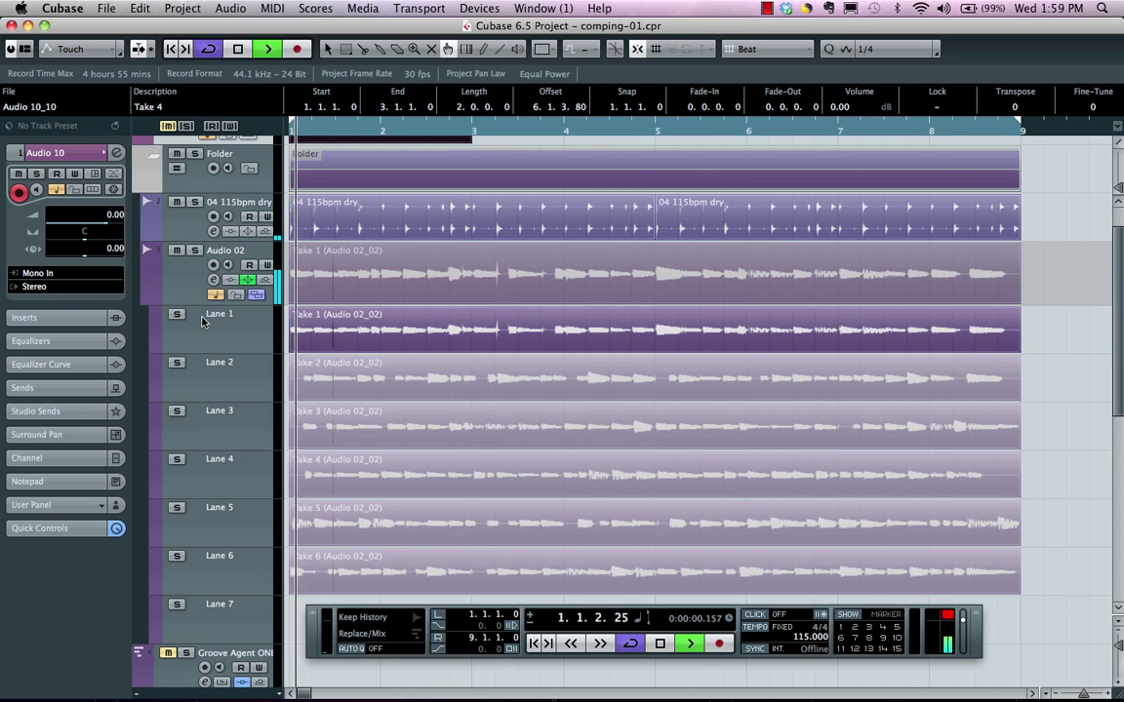
pyautogui.click(176, 364)
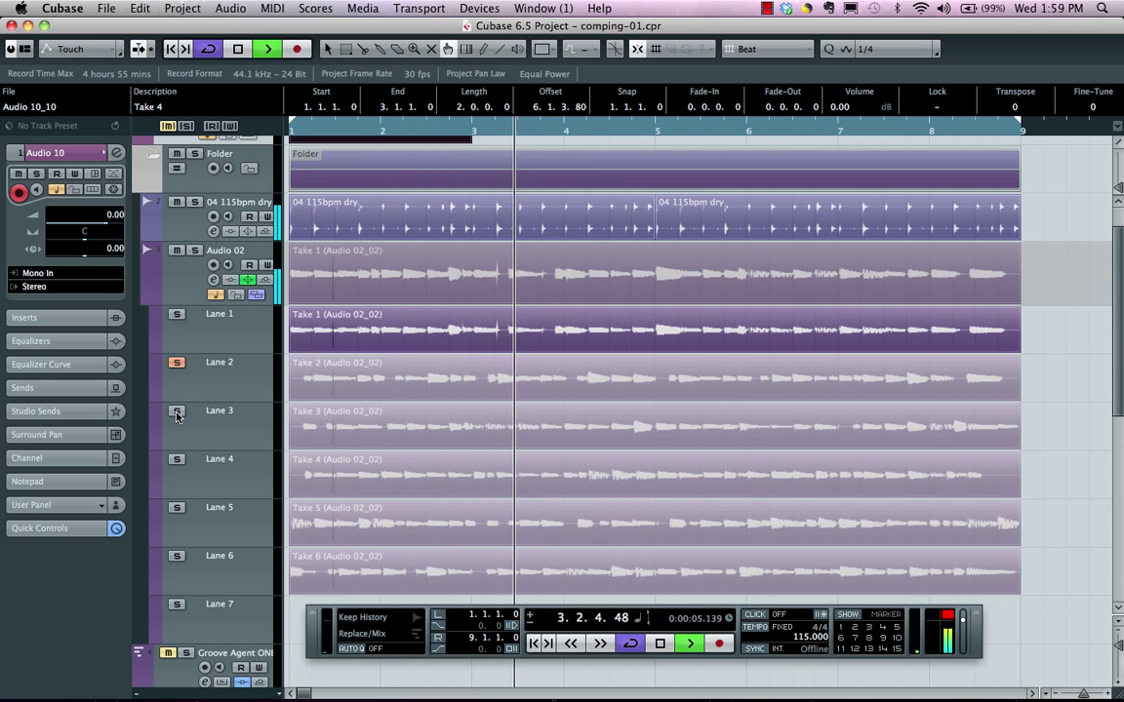
pyautogui.click(177, 412)
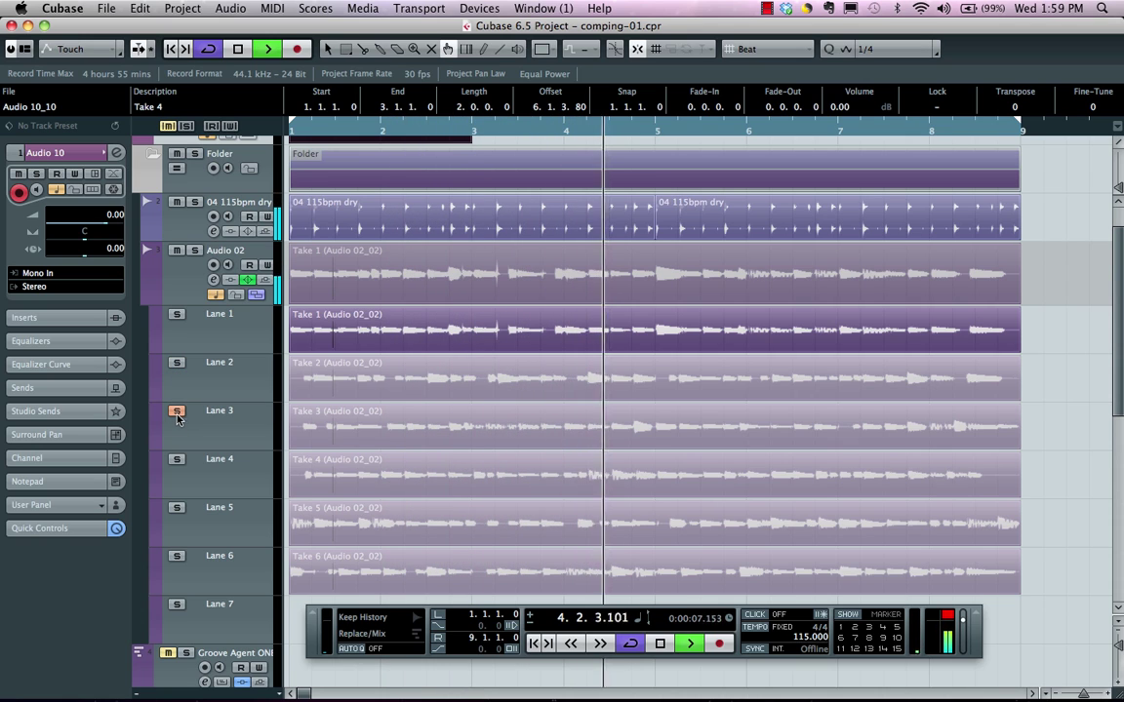
pyautogui.click(176, 459)
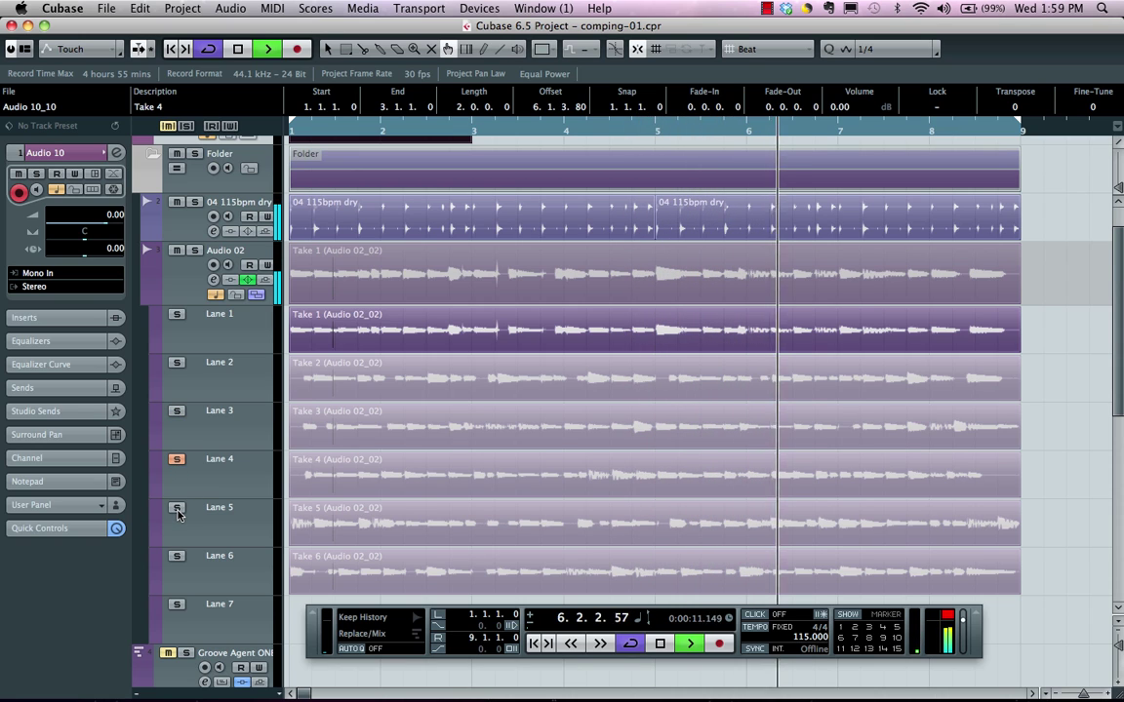
pyautogui.click(176, 508)
pyautogui.click(177, 556)
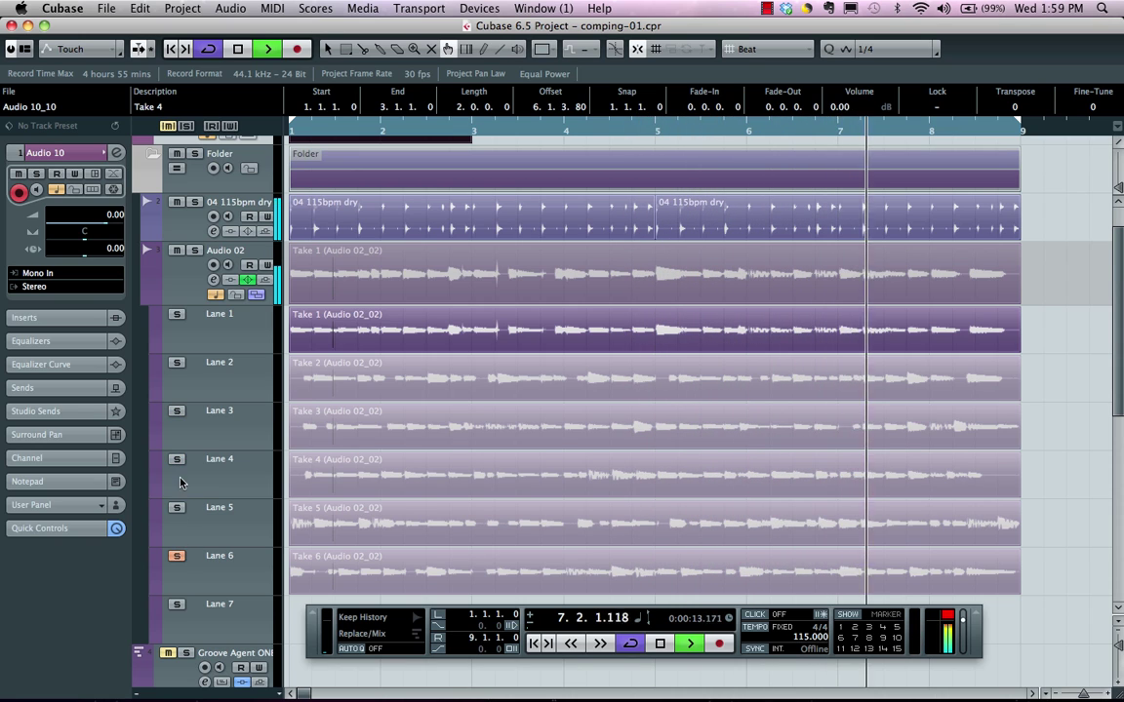
pyautogui.click(176, 411)
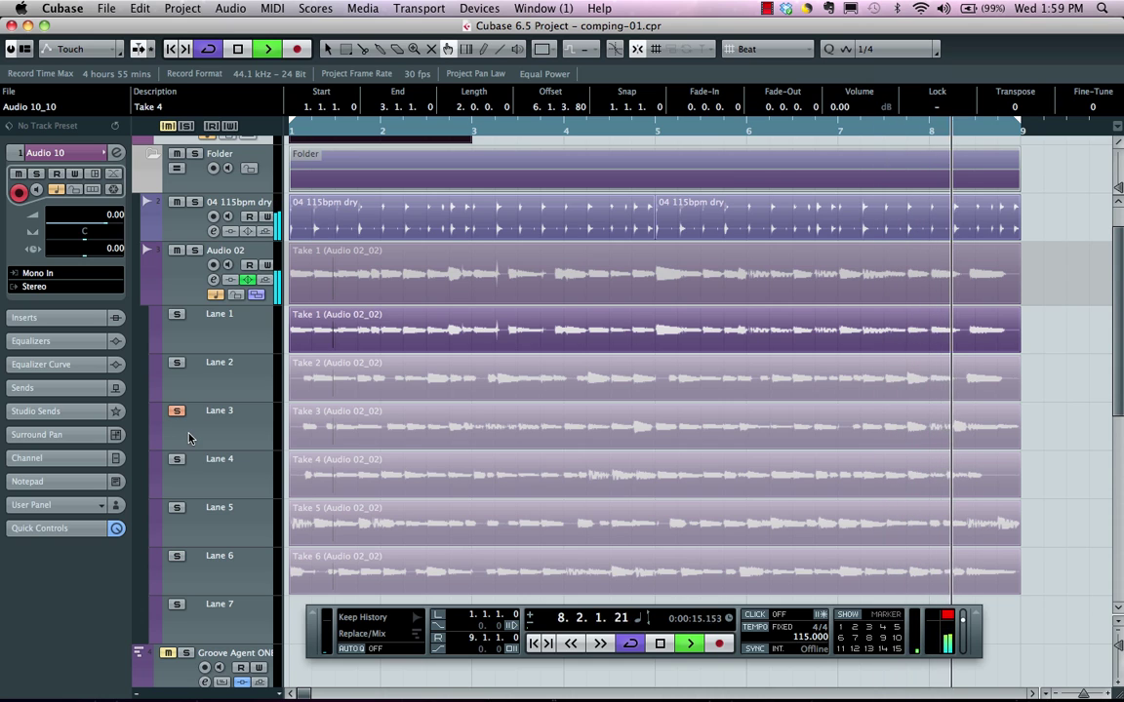
pyautogui.press('space')
pyautogui.scroll(-5, 325, 396)
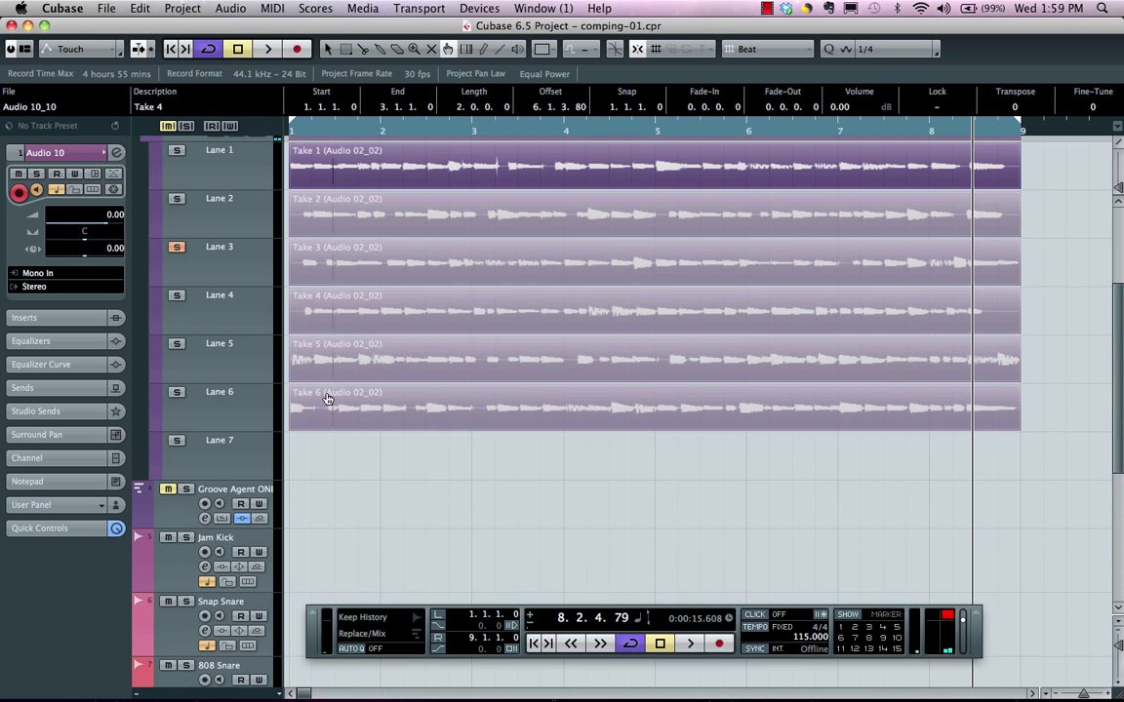
# Create track Audio 02 - 3 from Lane 3's Take 3, then toggle its mute and undo
pyautogui.rightClick(188, 263)
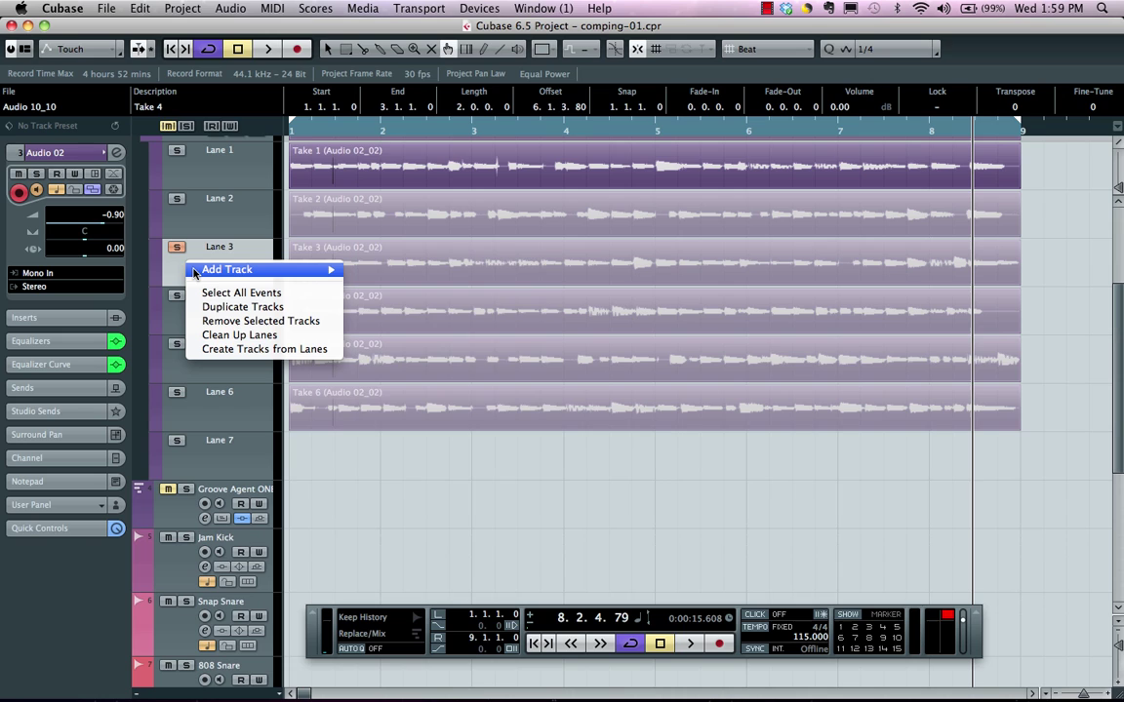
pyautogui.click(224, 349)
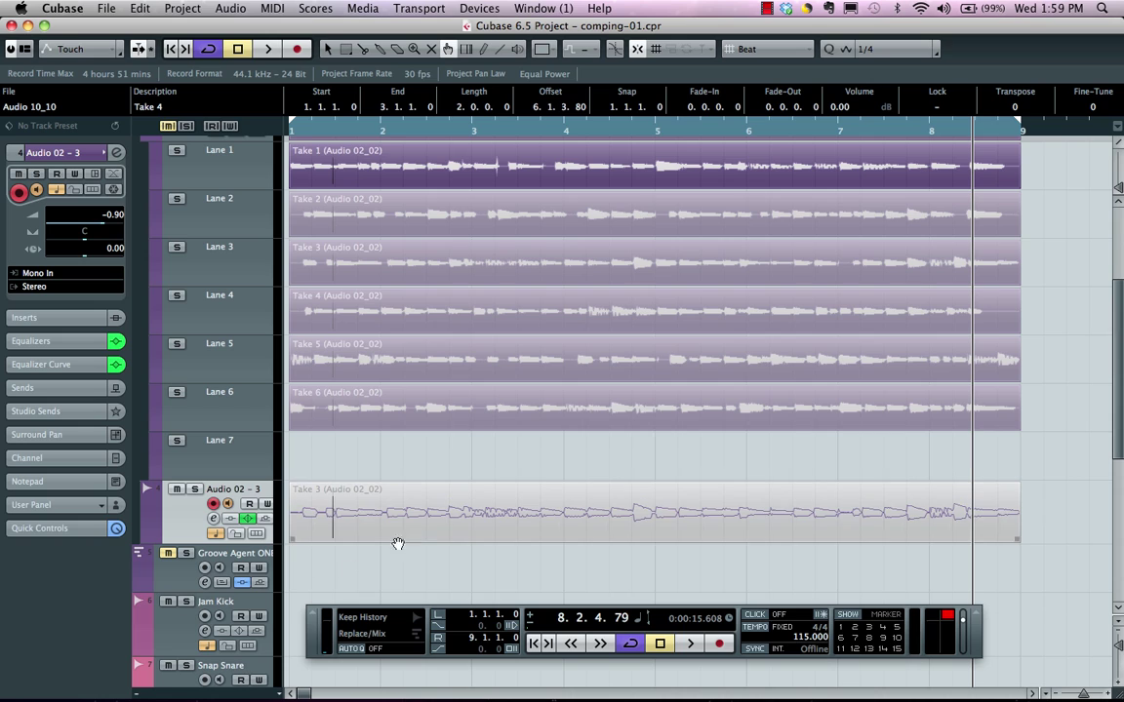
pyautogui.rightClick(421, 514)
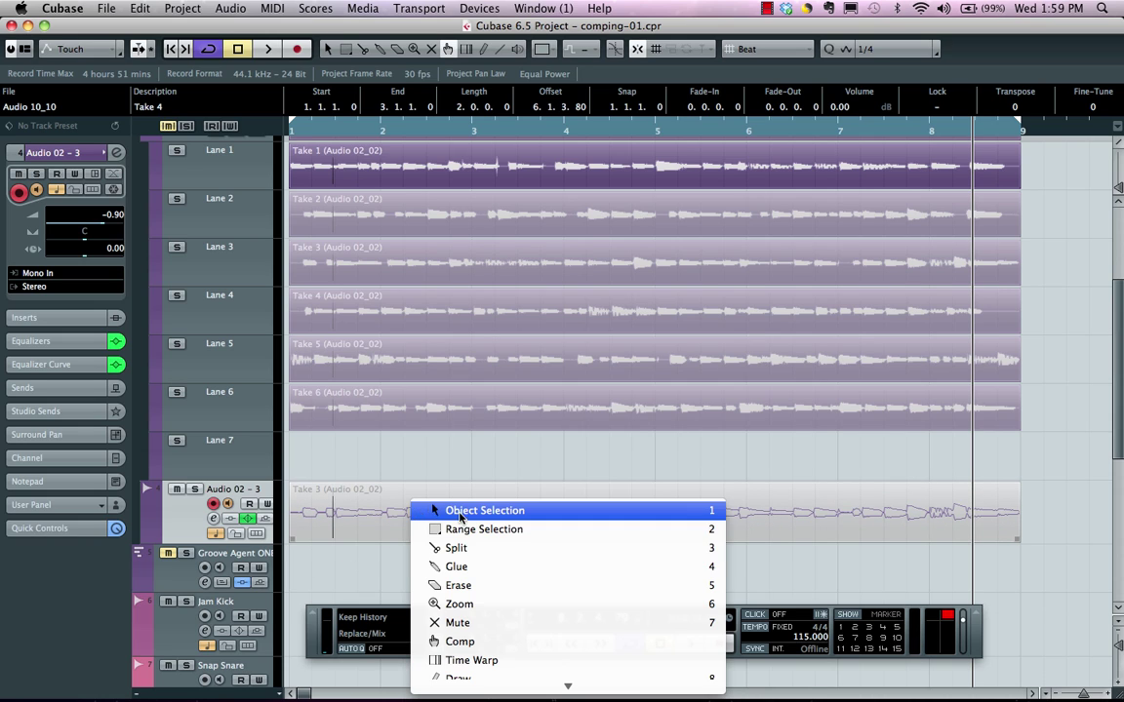
pyautogui.click(458, 616)
pyautogui.click(467, 505)
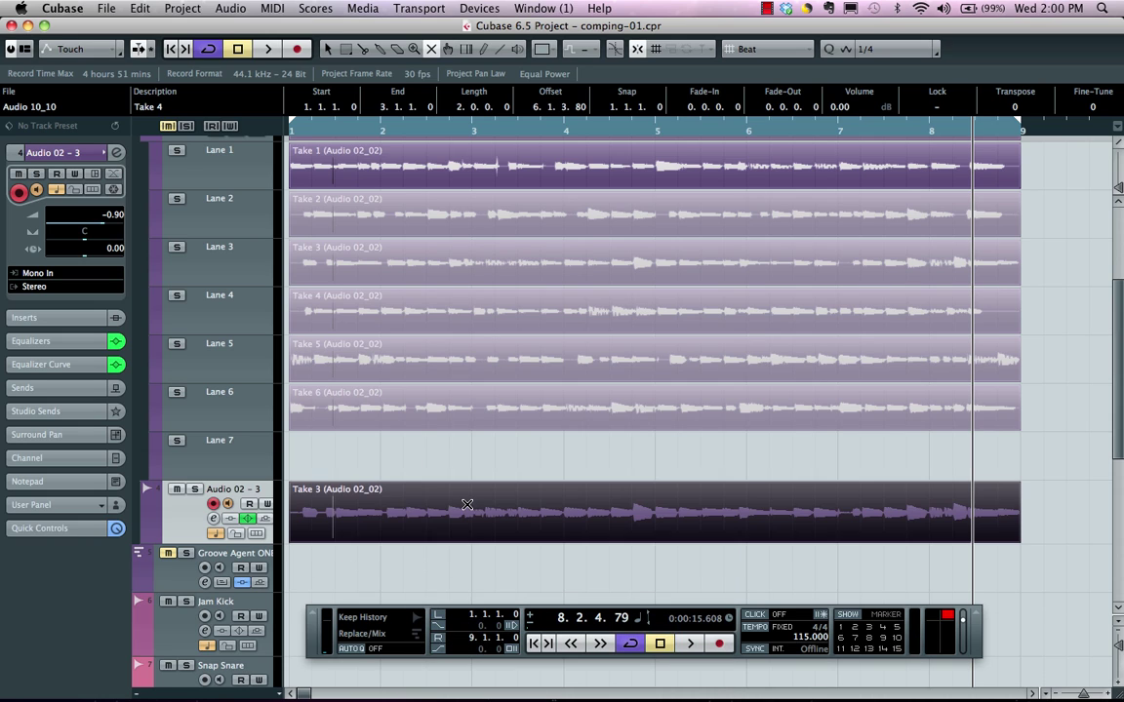
pyautogui.click(358, 561)
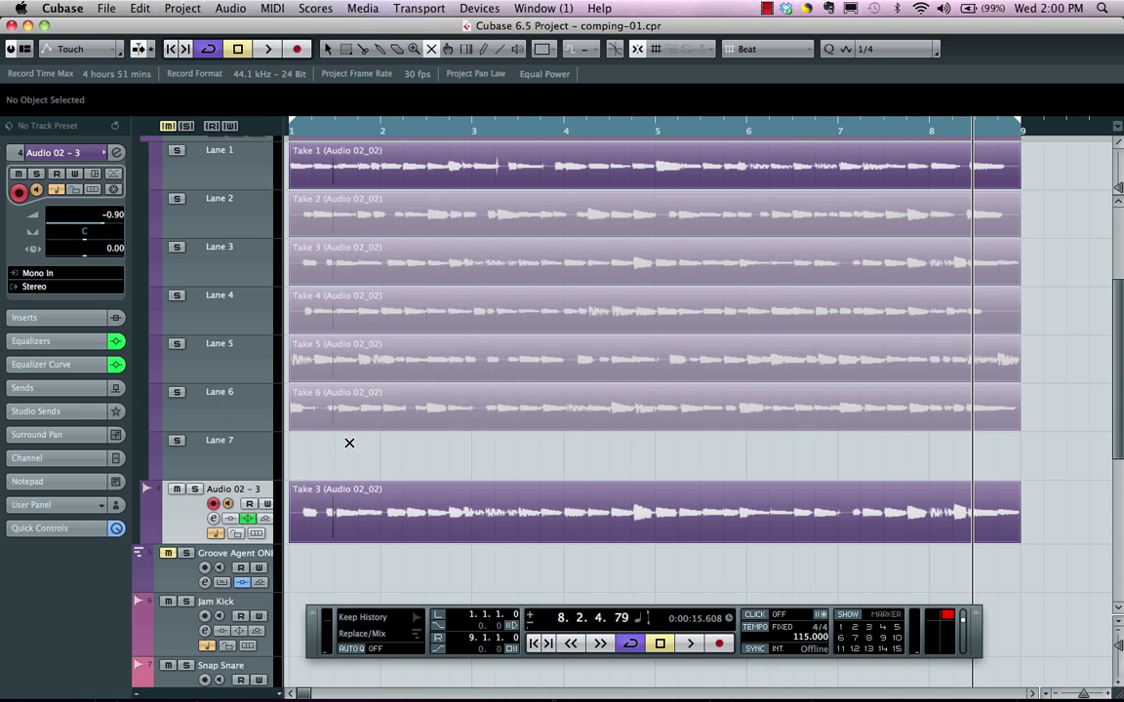
pyautogui.press('super+z')
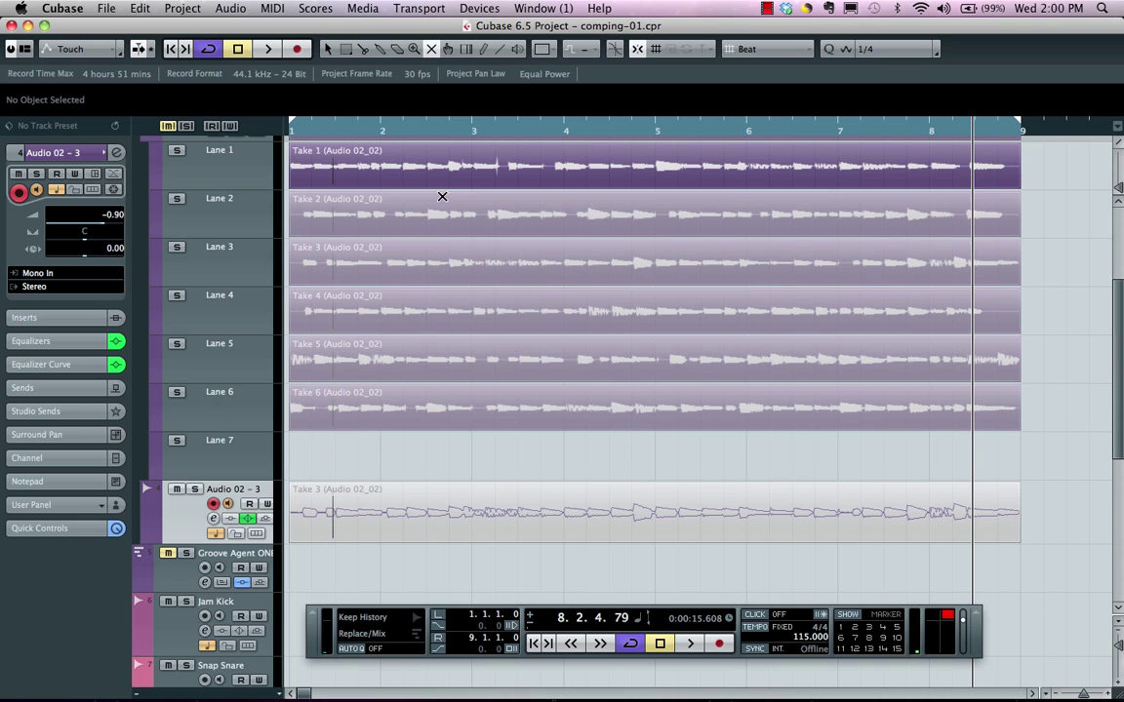
# Comp-swipe Take 1 opening, Take 3 bar 2–3, Take 4 bar 4, Take 3 bar 5.25–6.25, Take 5 bar 7–8
pyautogui.rightClick(445, 206)
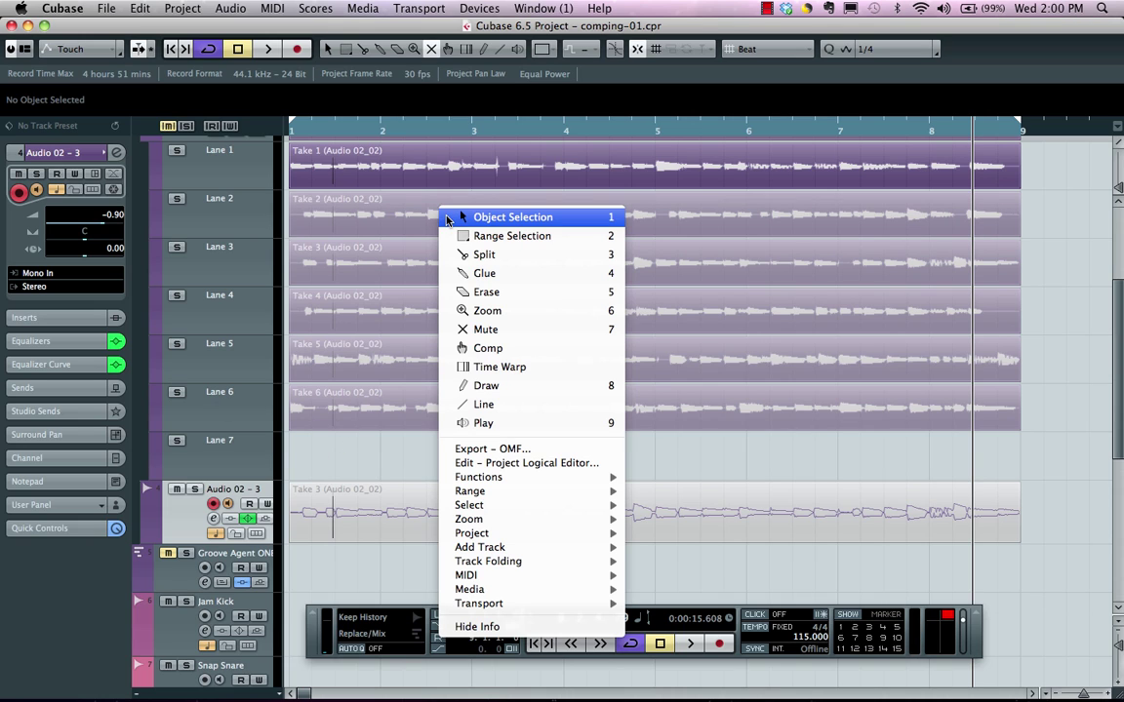
pyautogui.click(566, 347)
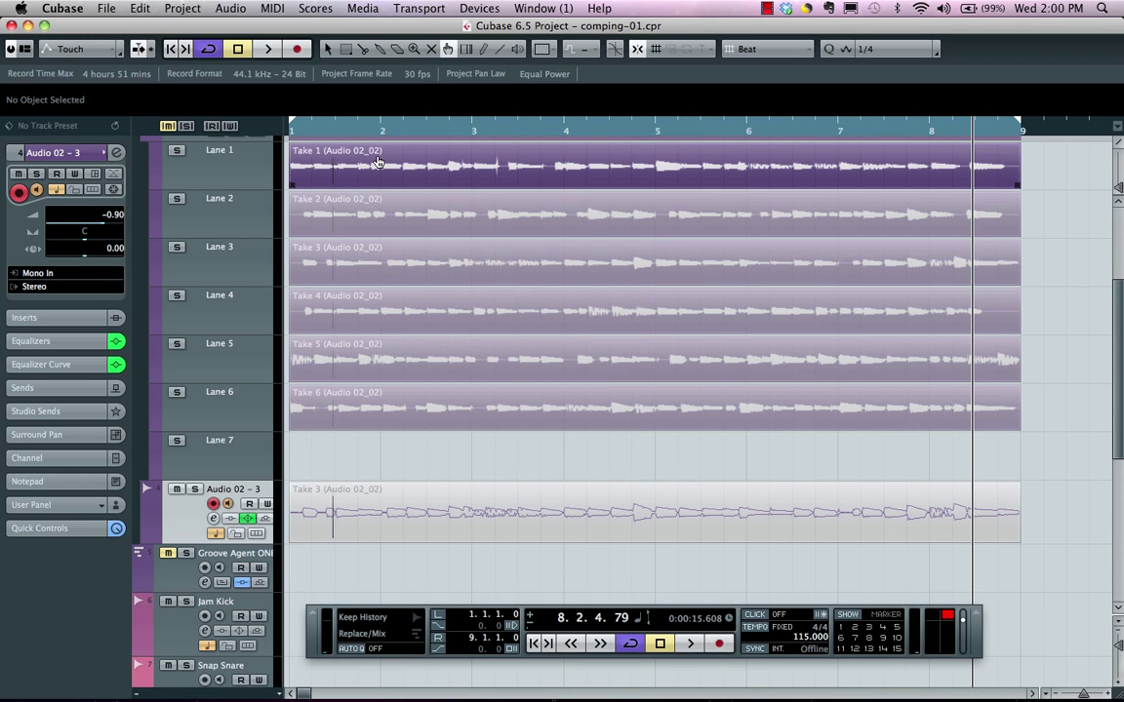
pyautogui.moveTo(370, 164); pyautogui.dragTo(290, 166)
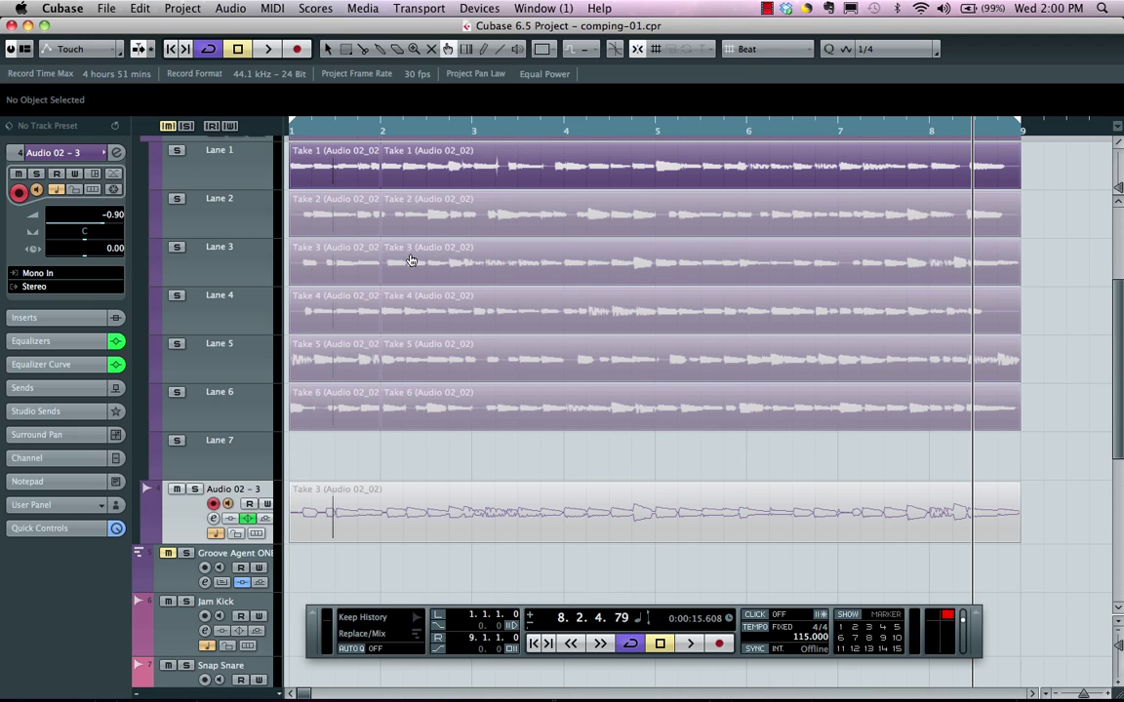
pyautogui.moveTo(411, 266); pyautogui.dragTo(475, 263)
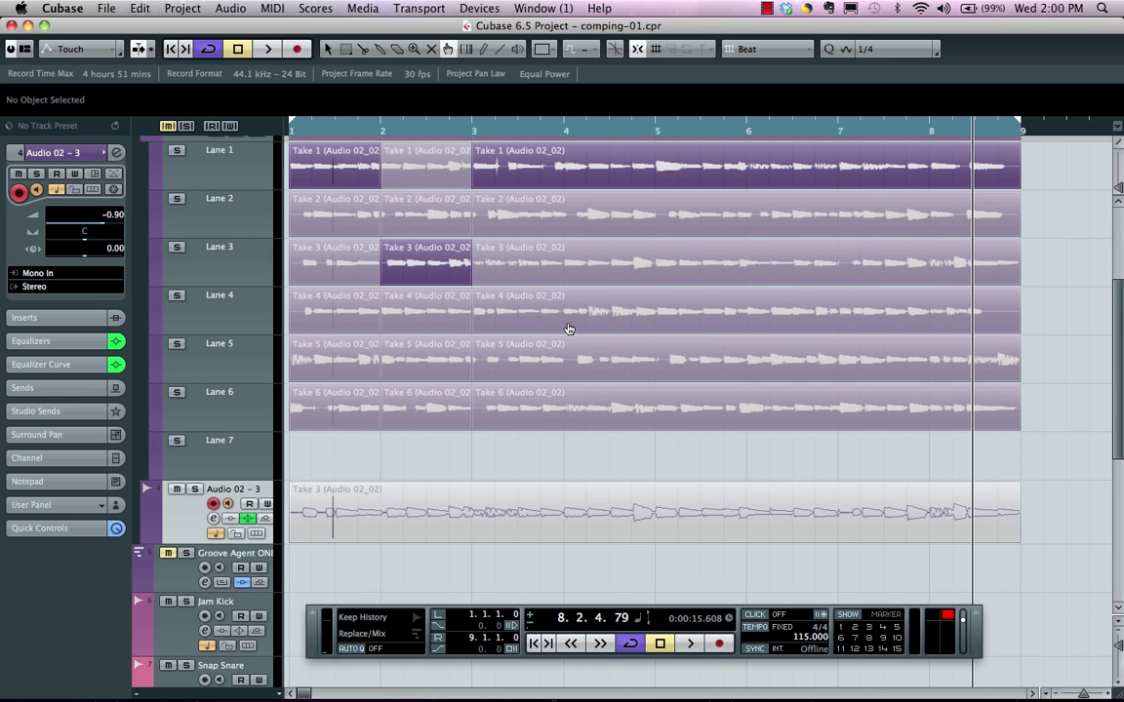
pyautogui.moveTo(550, 300); pyautogui.dragTo(639, 302)
pyautogui.moveTo(687, 256); pyautogui.dragTo(778, 252)
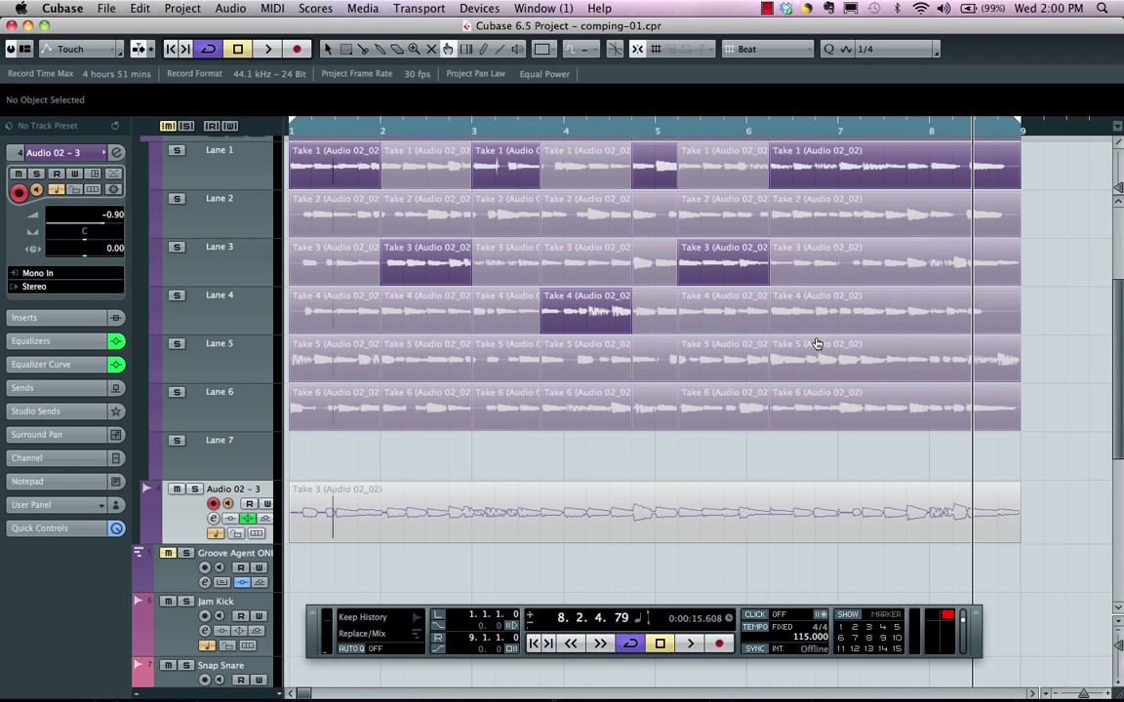
pyautogui.moveTo(813, 358); pyautogui.dragTo(1021, 411)
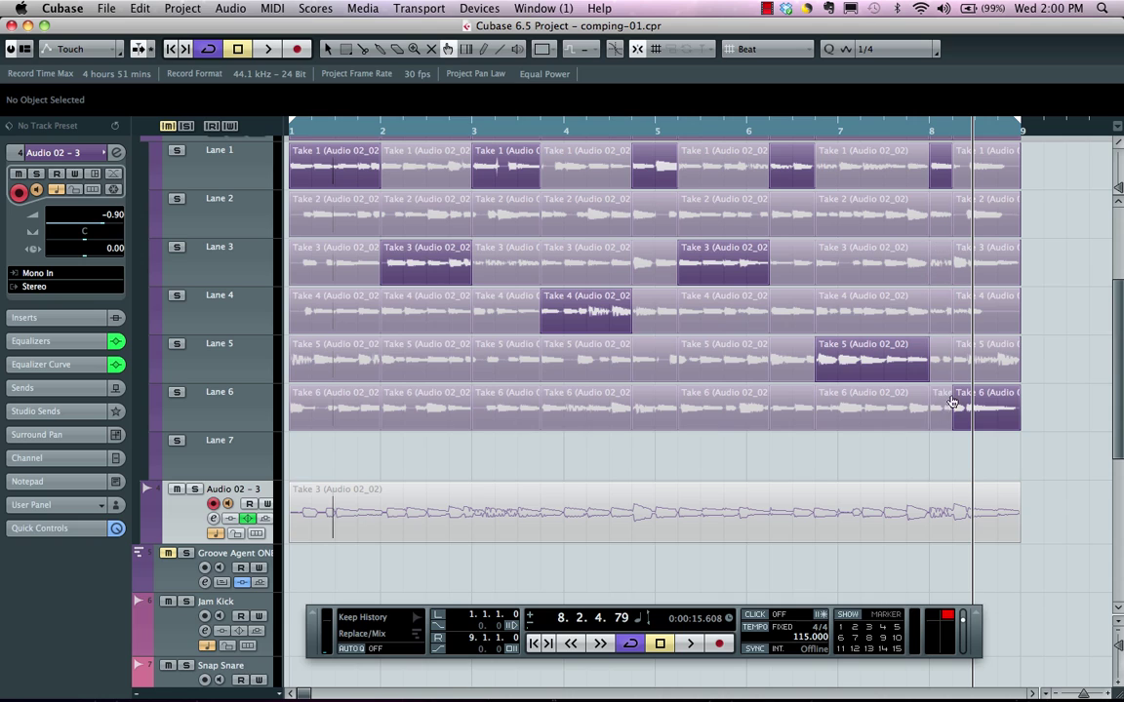
# Play the comp from the start, switching bar 2 to Take 4 and bar 4 to Take 3
pyautogui.scroll(2, 556, 314)
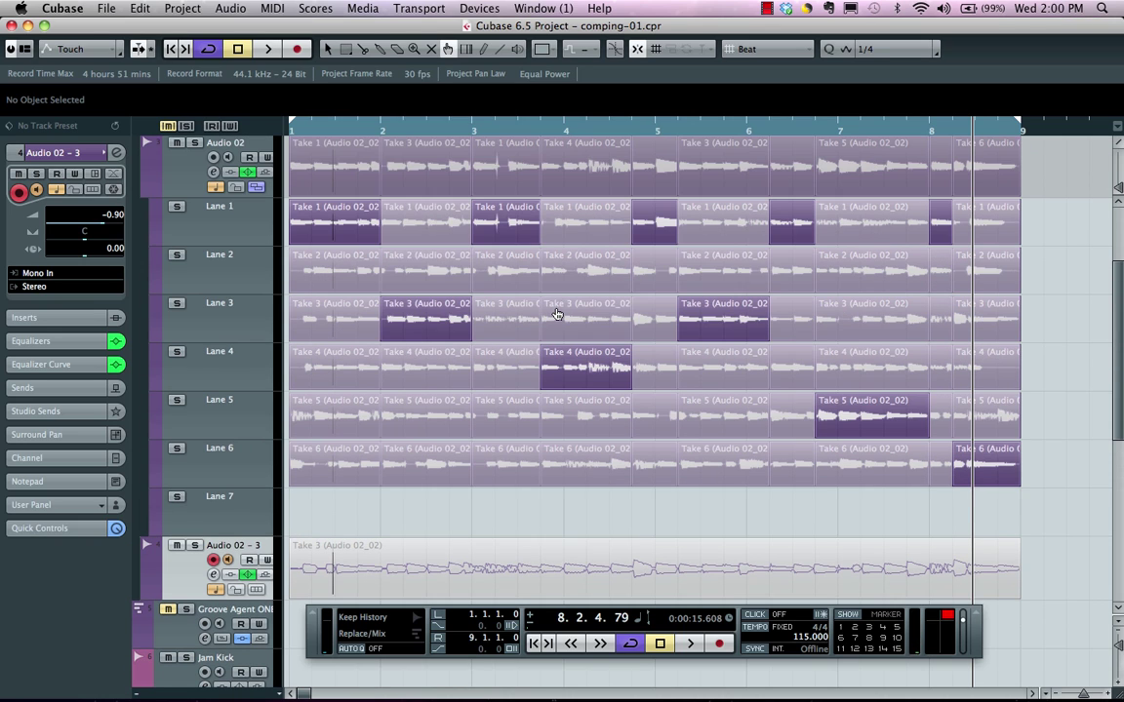
pyautogui.click(311, 127)
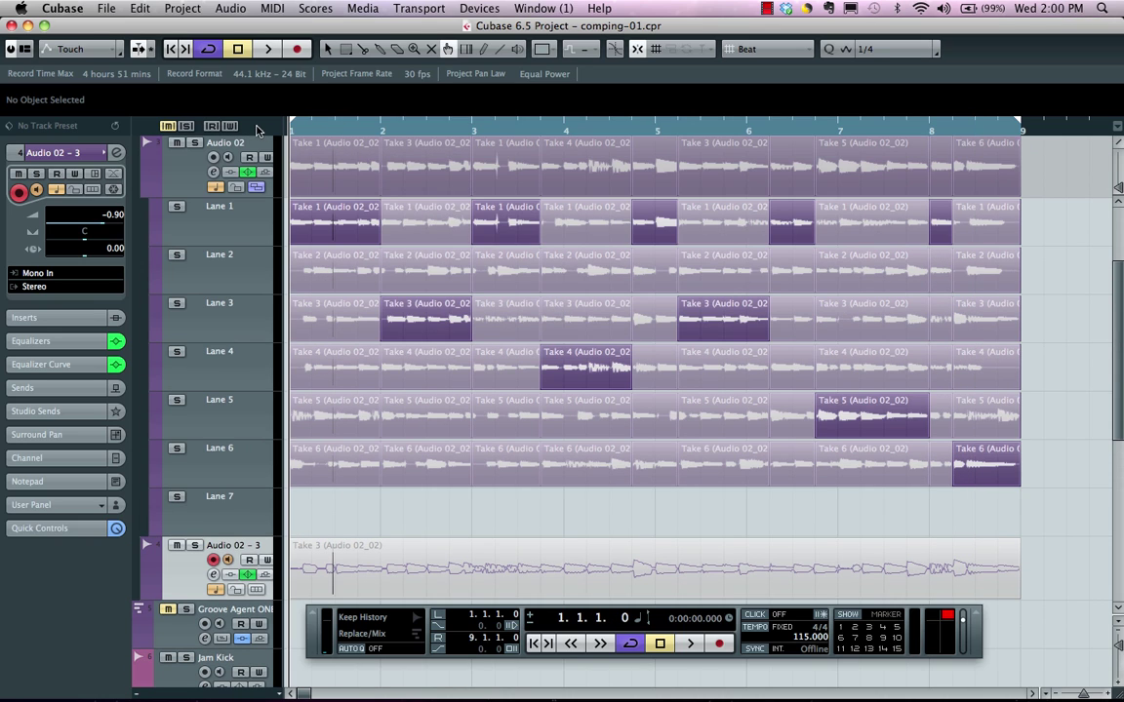
pyautogui.press('space')
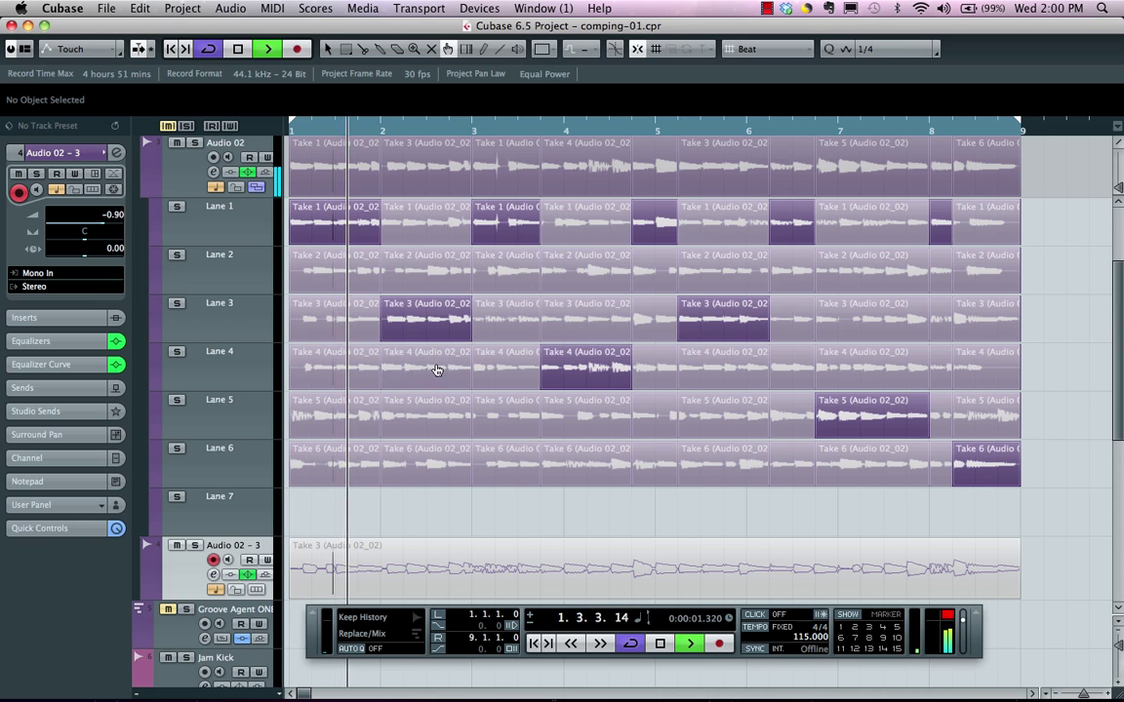
pyautogui.click(431, 367)
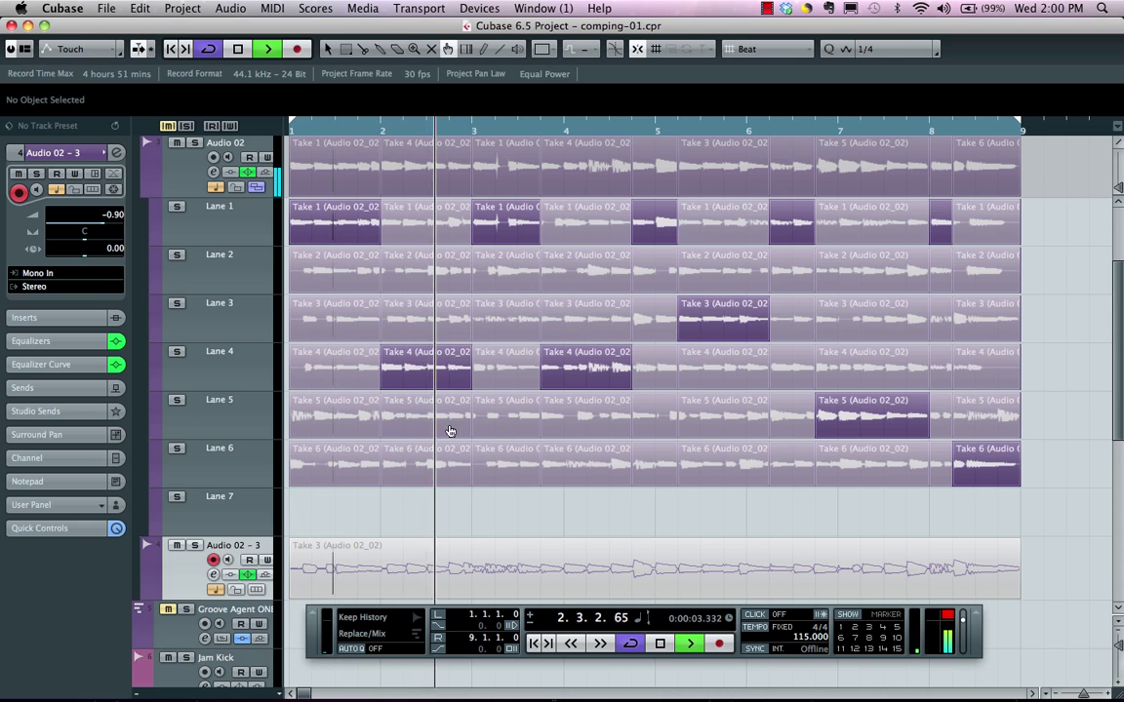
pyautogui.click(576, 422)
pyautogui.click(569, 330)
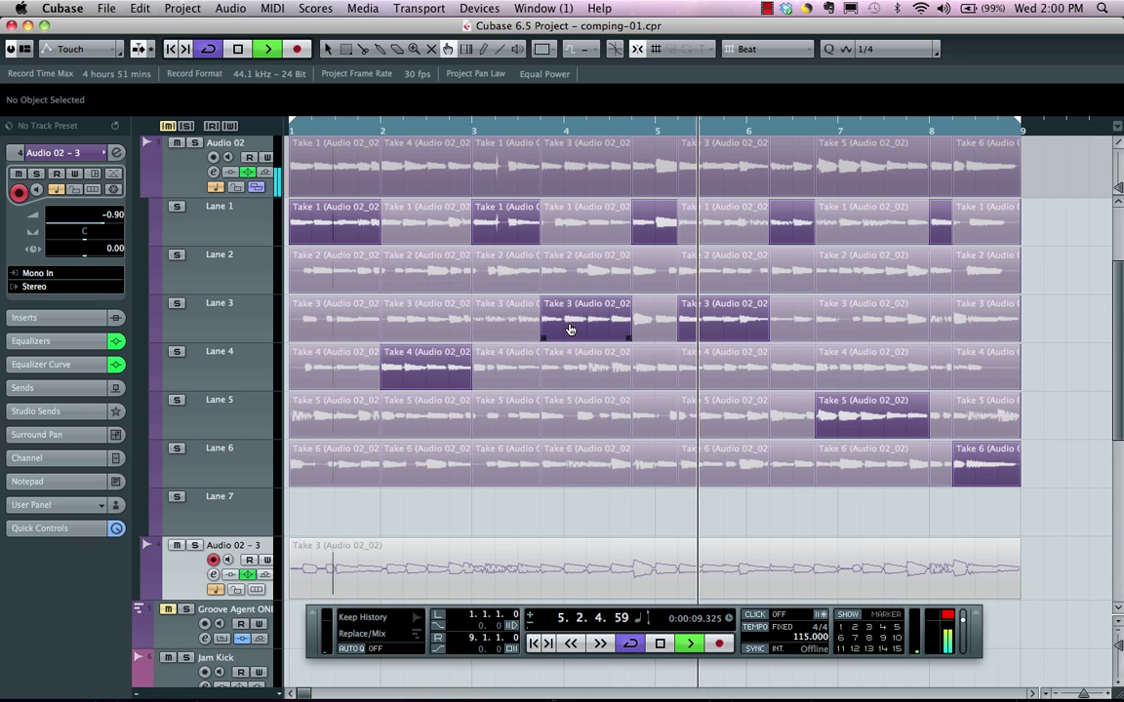
pyautogui.press('space')
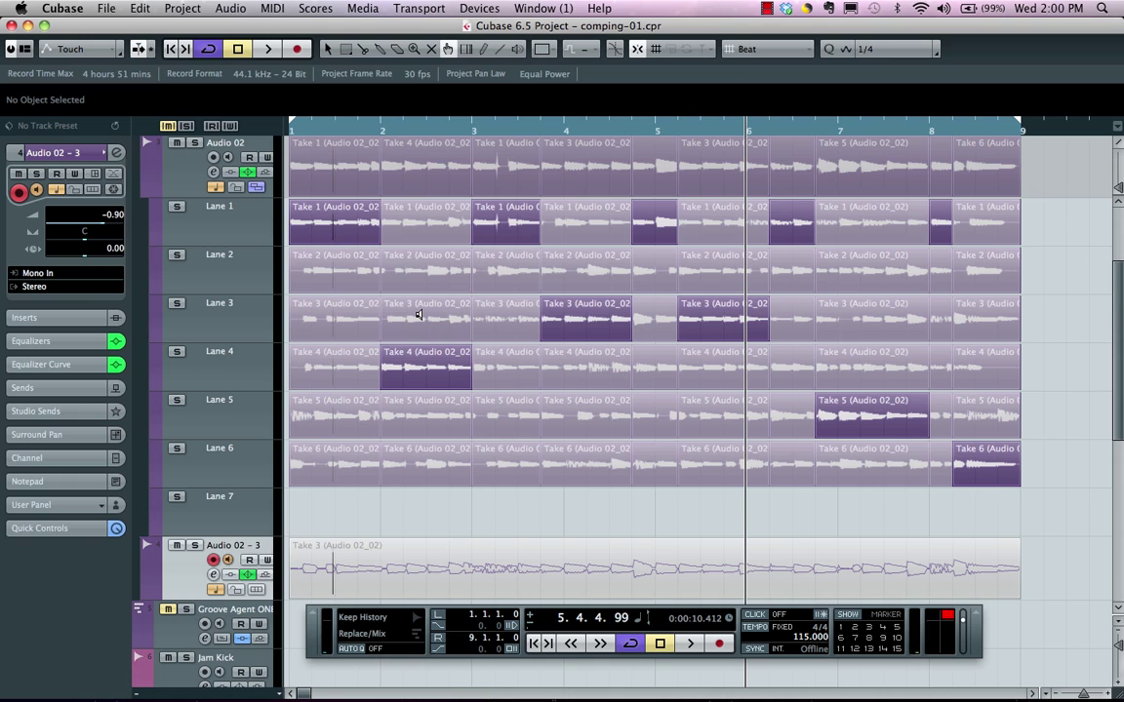
pyautogui.click(420, 314)
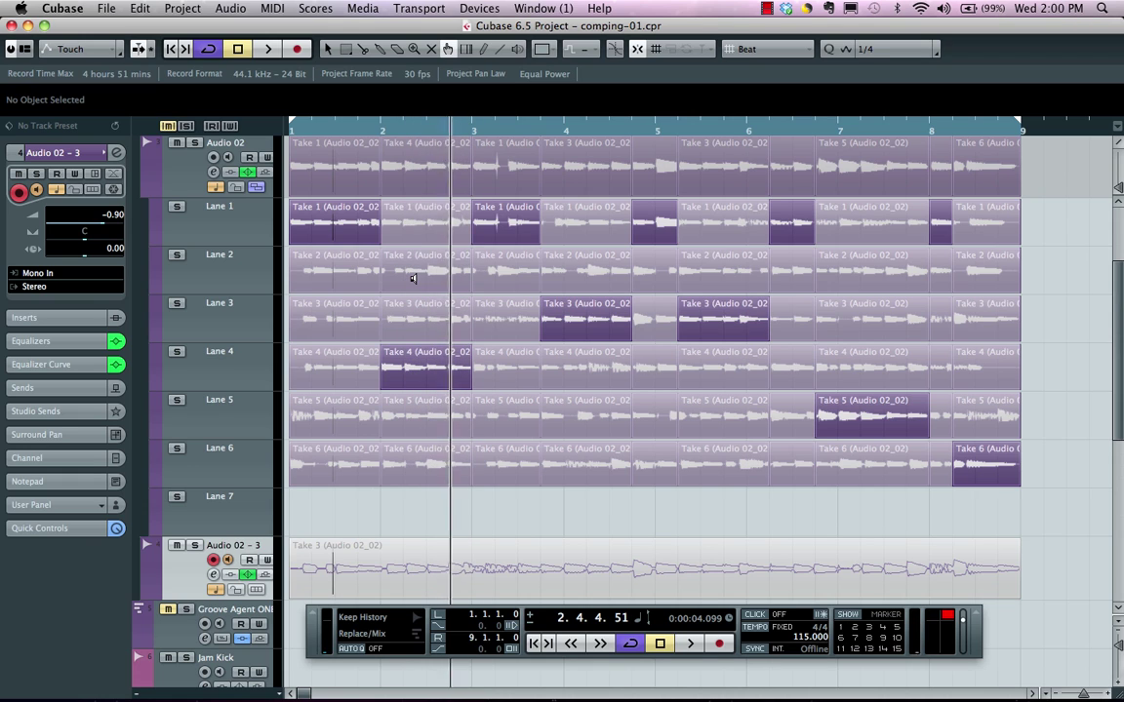
# Split all lanes near bar 2.75, try Takes 6, 5 and 4, keep Take 5, and move the Take 1 boundary
pyautogui.hotkey('alt', 'x')
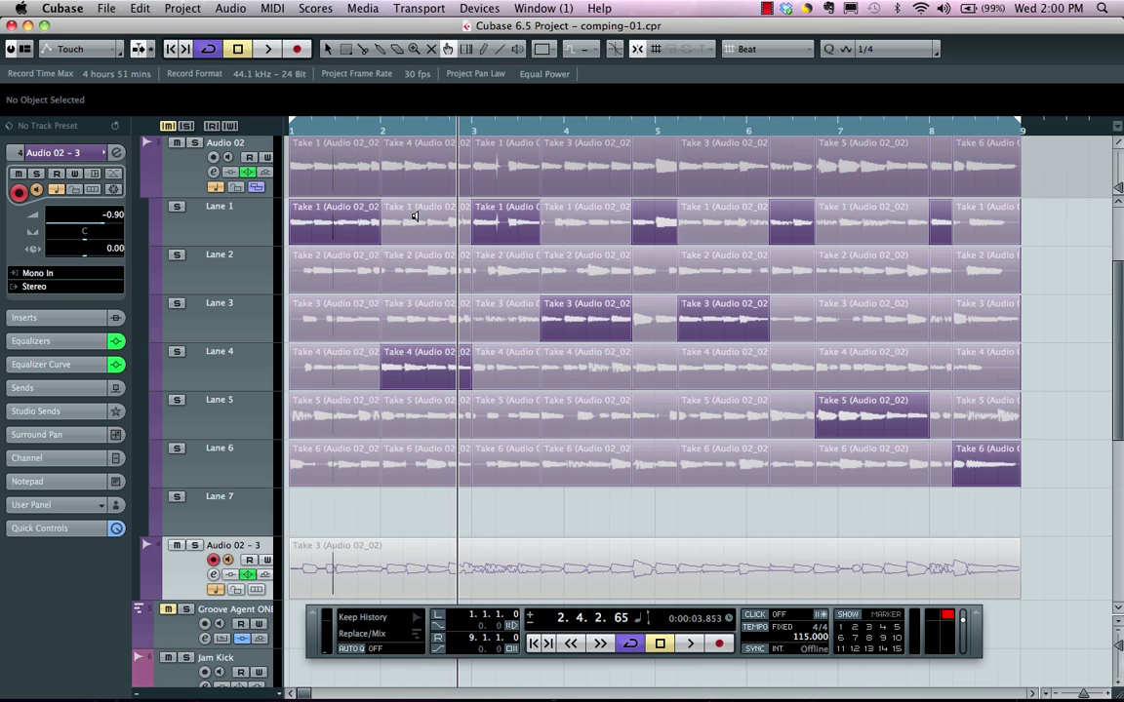
pyautogui.click(407, 468)
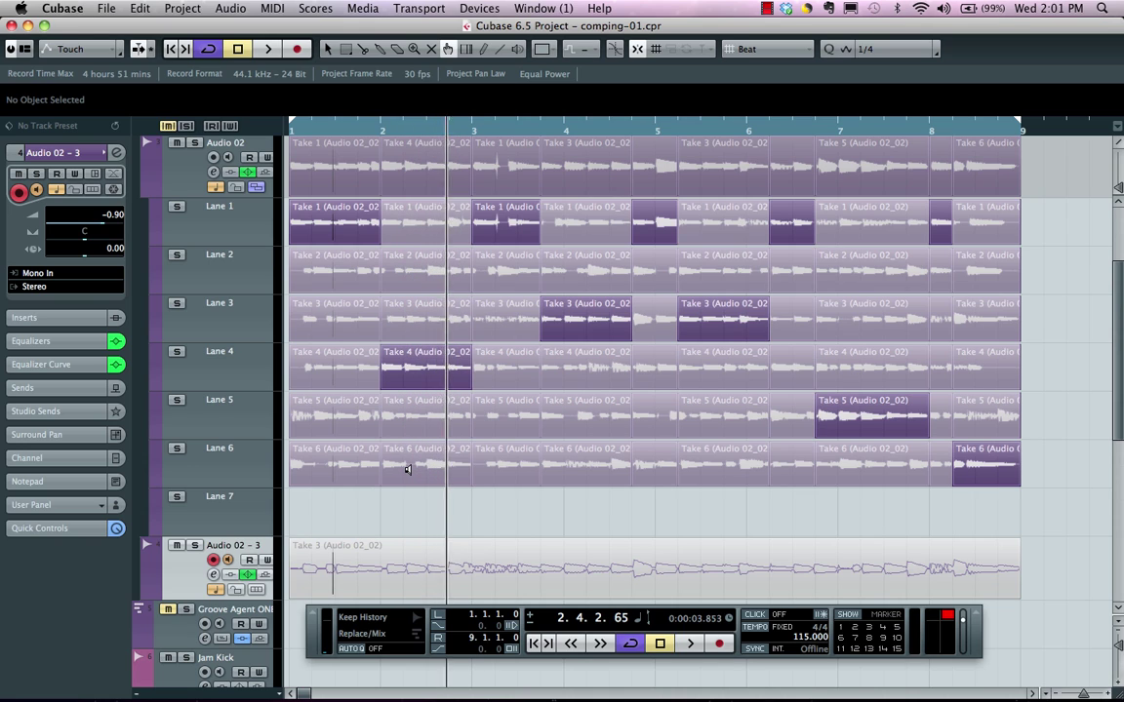
pyautogui.click(407, 472)
pyautogui.click(417, 414)
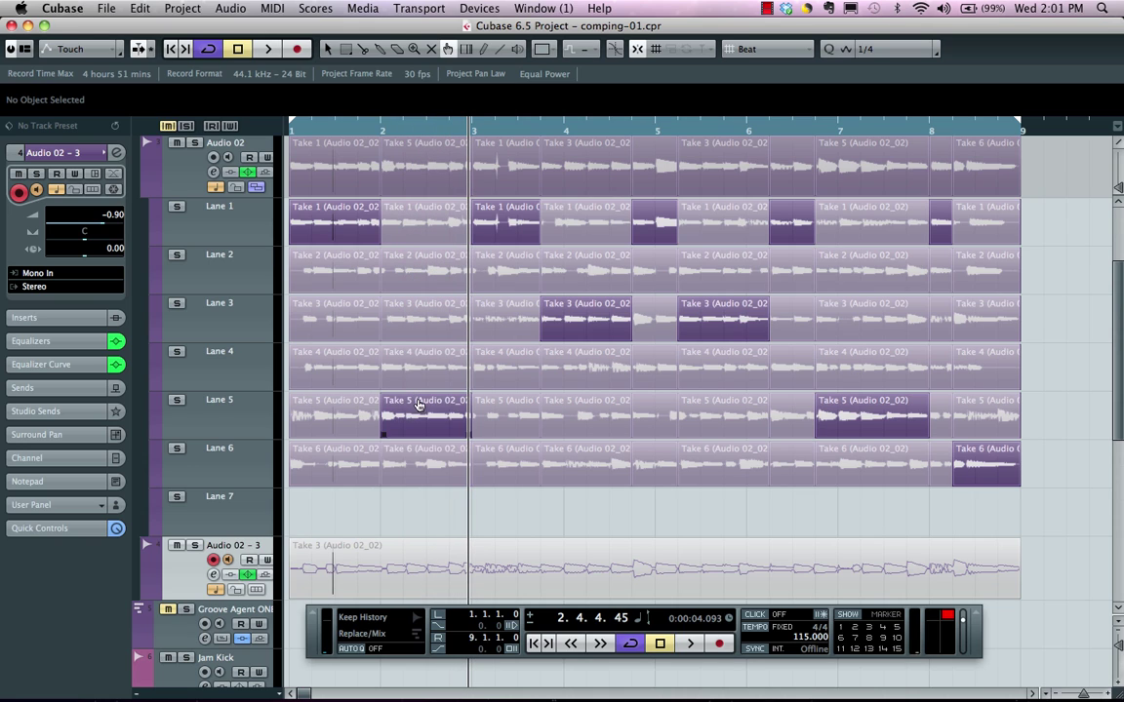
pyautogui.click(416, 361)
pyautogui.click(415, 425)
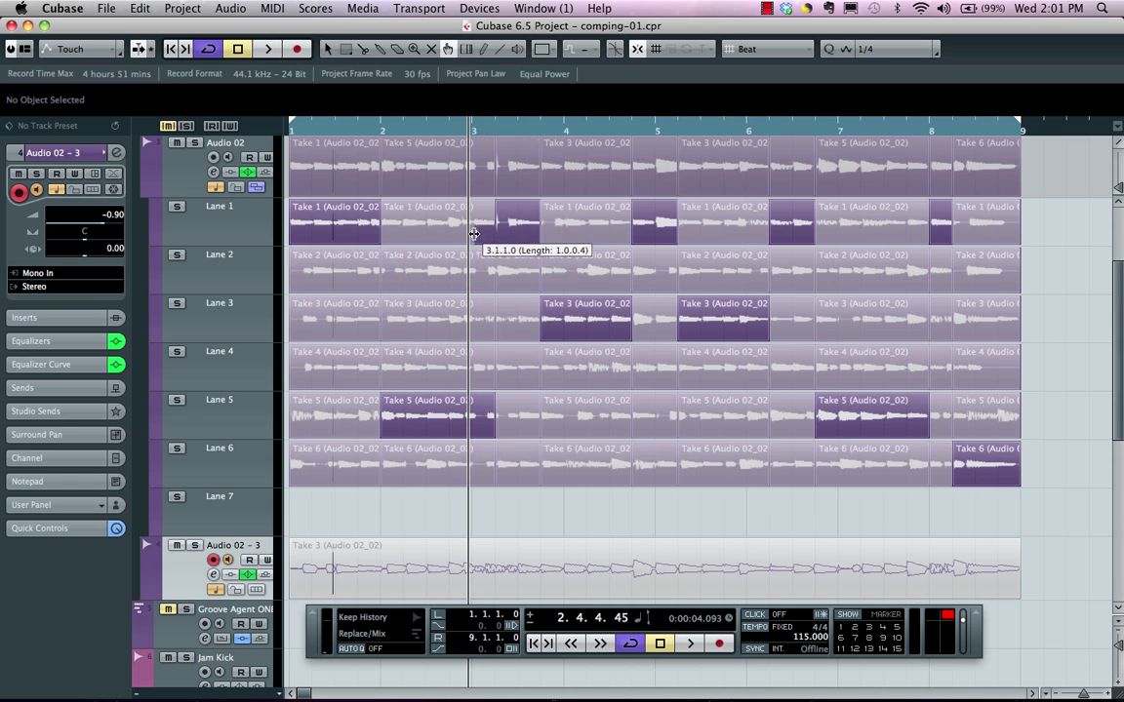
pyautogui.moveTo(479, 237)
pyautogui.mouseDown()
pyautogui.moveTo(406, 235)
pyautogui.moveTo(474, 235)
pyautogui.moveTo(431, 231)
pyautogui.moveTo(459, 227)
pyautogui.mouseUp()
# Start Take 1 at 2.4.1, split a short section at bar 3, then mute and unmute it
pyautogui.moveTo(486, 123); pyautogui.dragTo(484, 150)
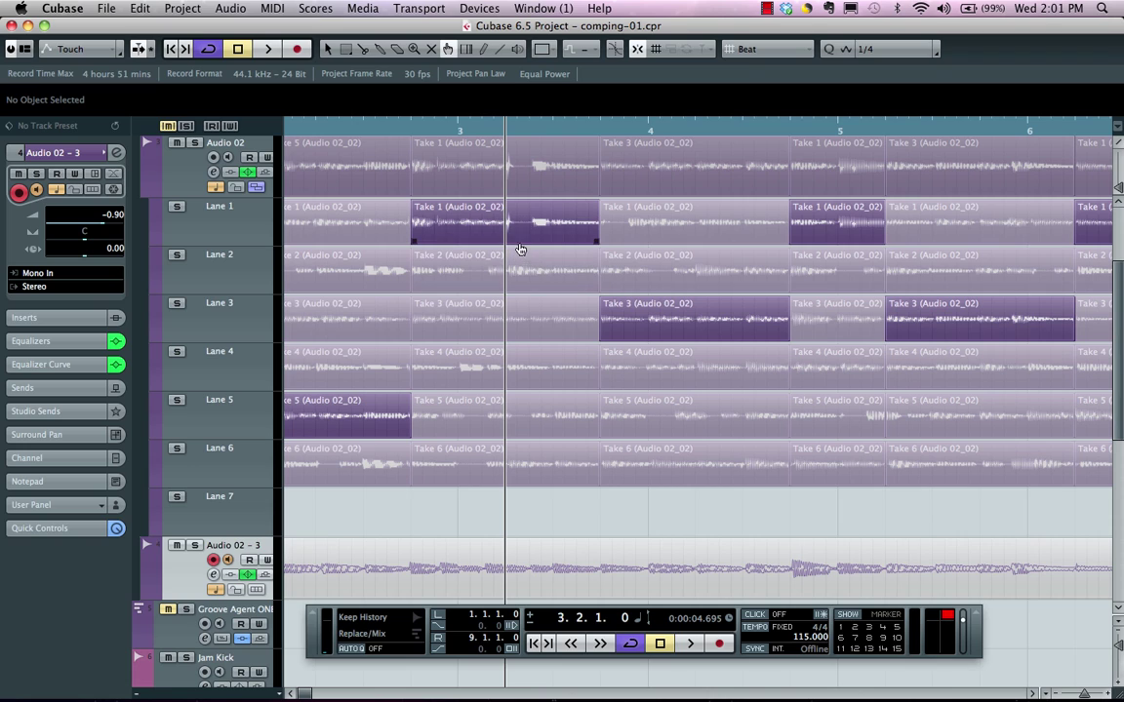
pyautogui.moveTo(481, 241); pyautogui.dragTo(464, 238)
pyautogui.rightClick(462, 233)
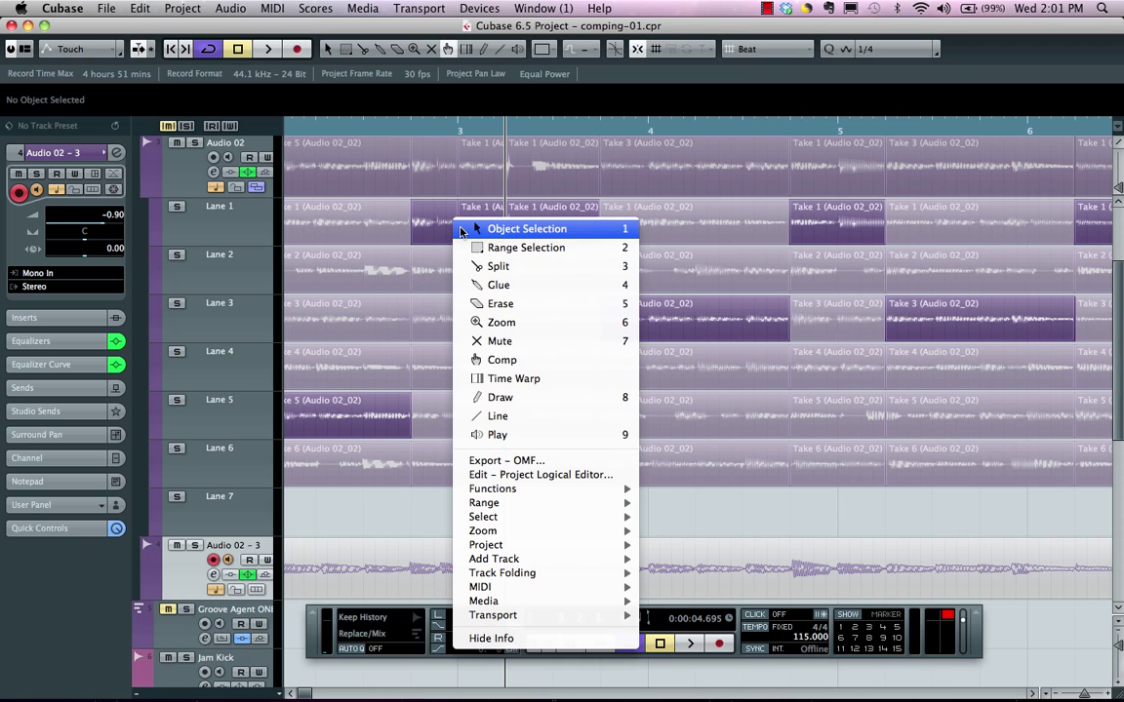
pyautogui.click(532, 342)
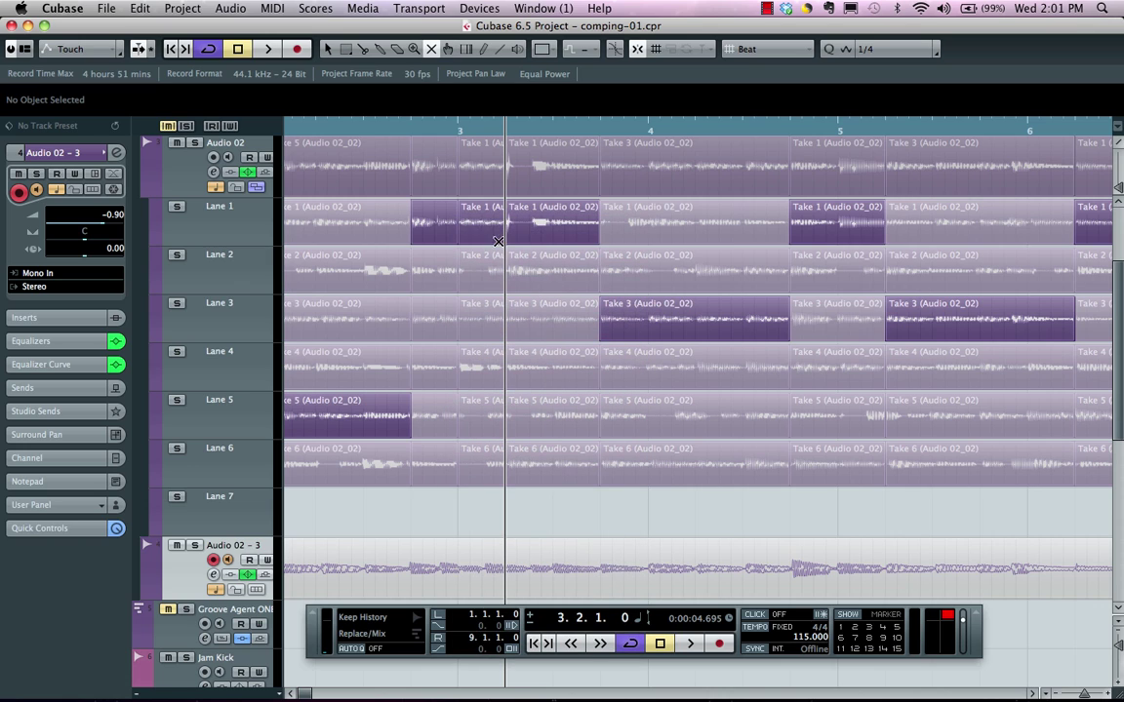
pyautogui.click(483, 178)
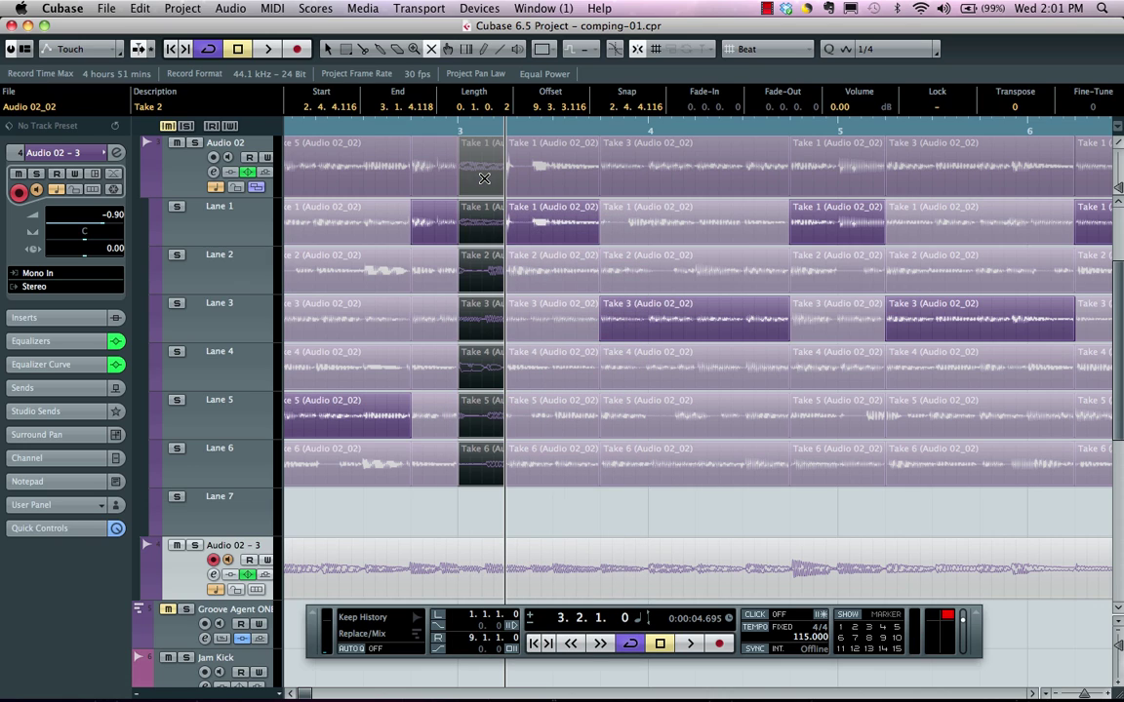
pyautogui.click(535, 502)
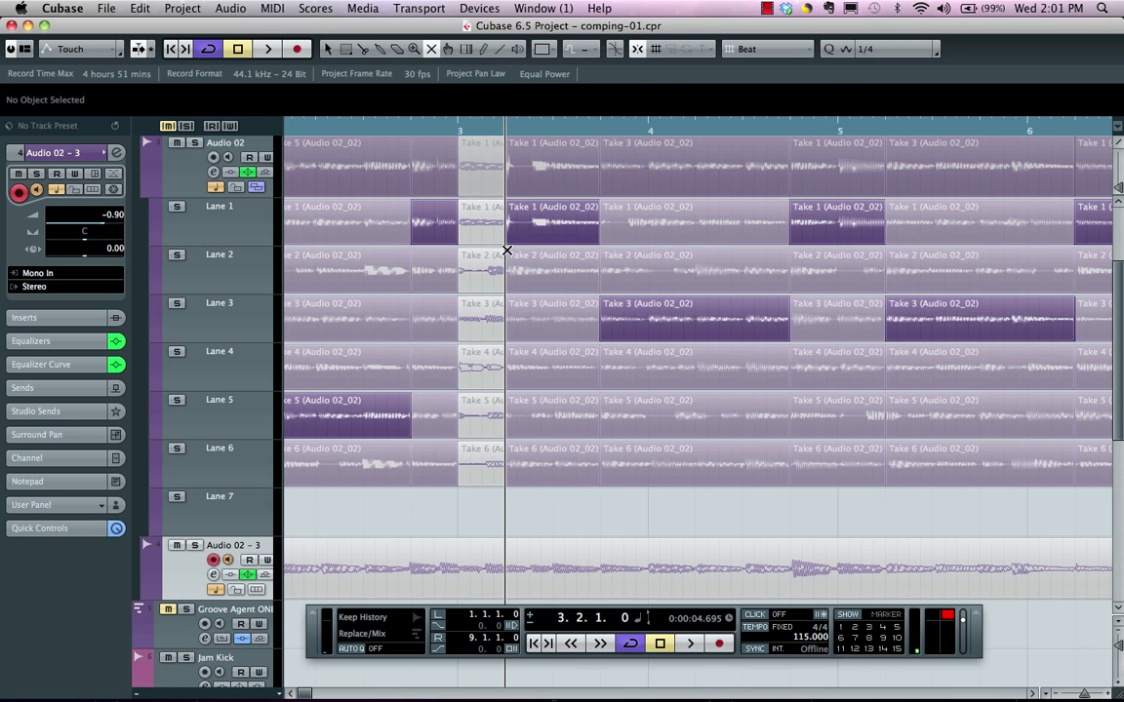
pyautogui.click(502, 310)
pyautogui.rightClick(626, 334)
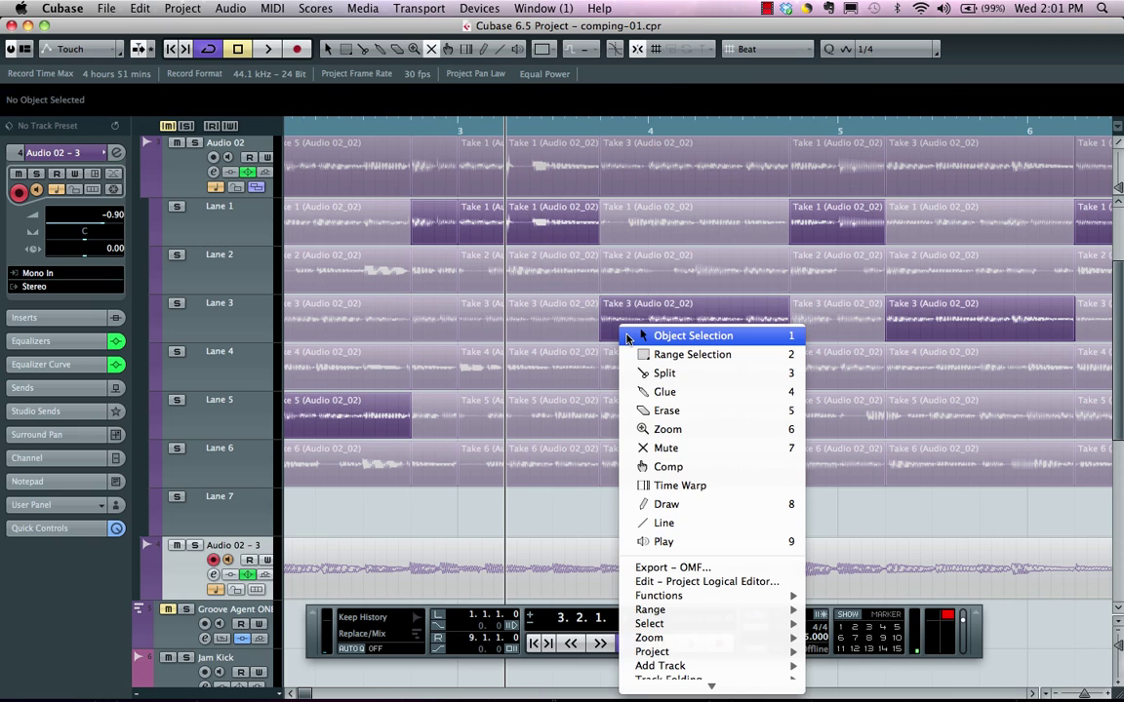
# Slip the Take 3 audio on Lane 3 earlier within its section, then zoom out to bars 1–11
pyautogui.click(668, 468)
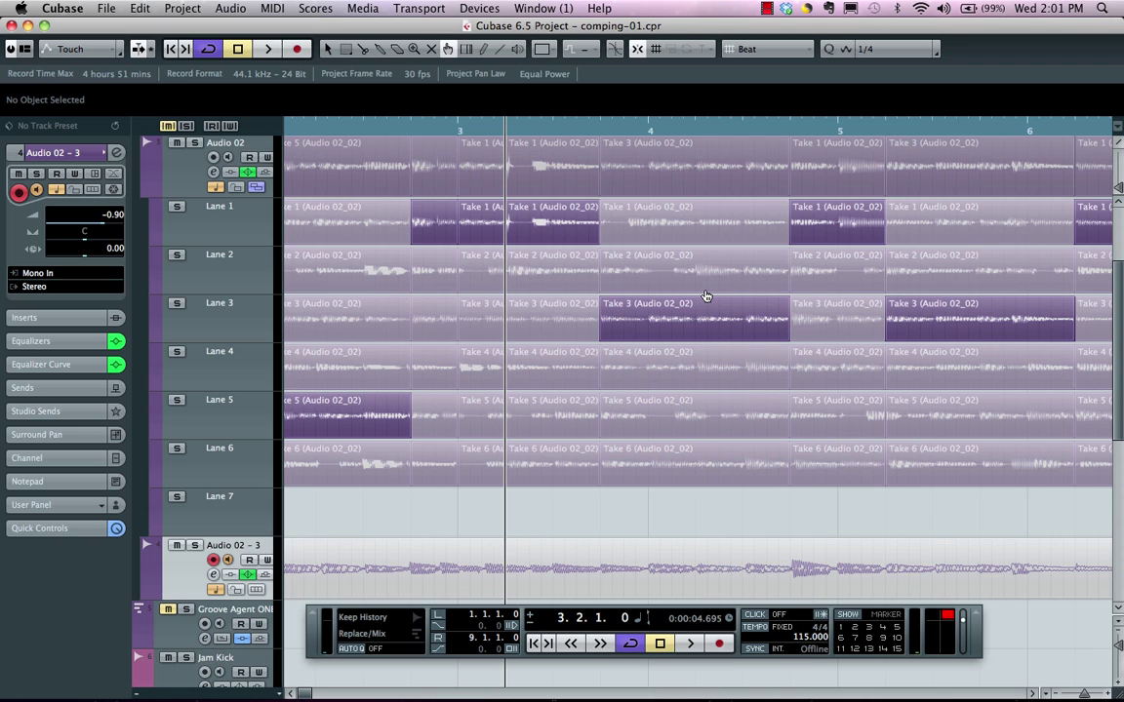
pyautogui.click(723, 319)
pyautogui.moveTo(723, 318); pyautogui.dragTo(612, 331)
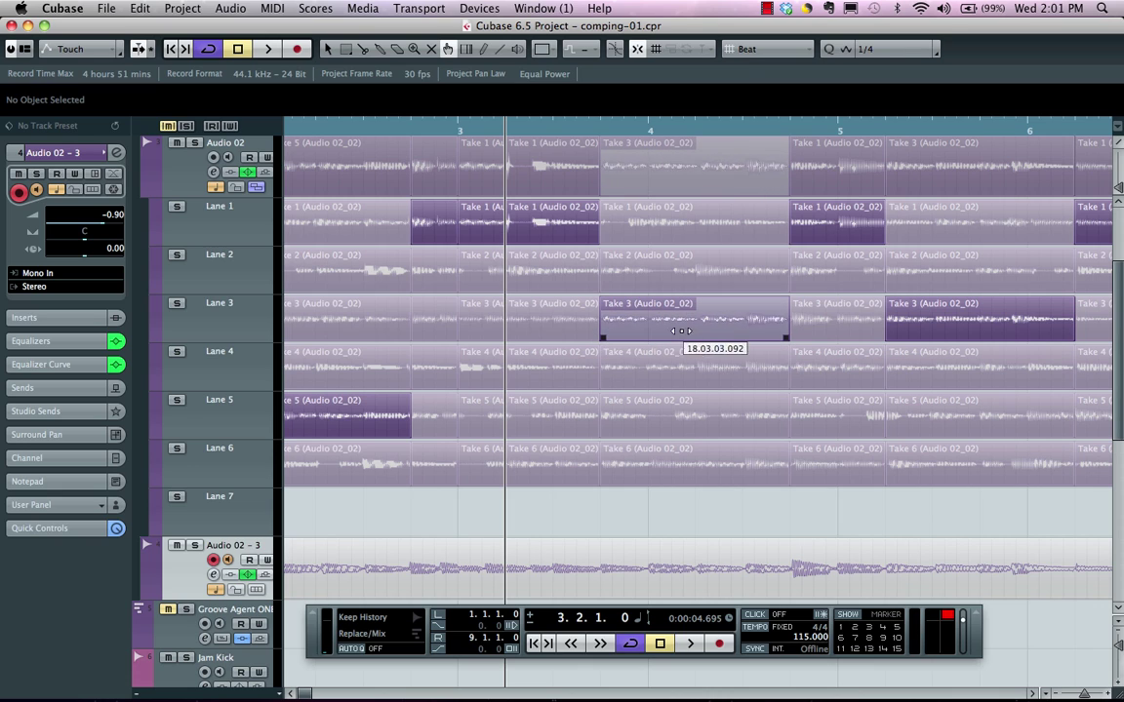
pyautogui.moveTo(679, 331)
pyautogui.mouseDown()
pyautogui.moveTo(735, 335)
pyautogui.moveTo(673, 327)
pyautogui.mouseUp()
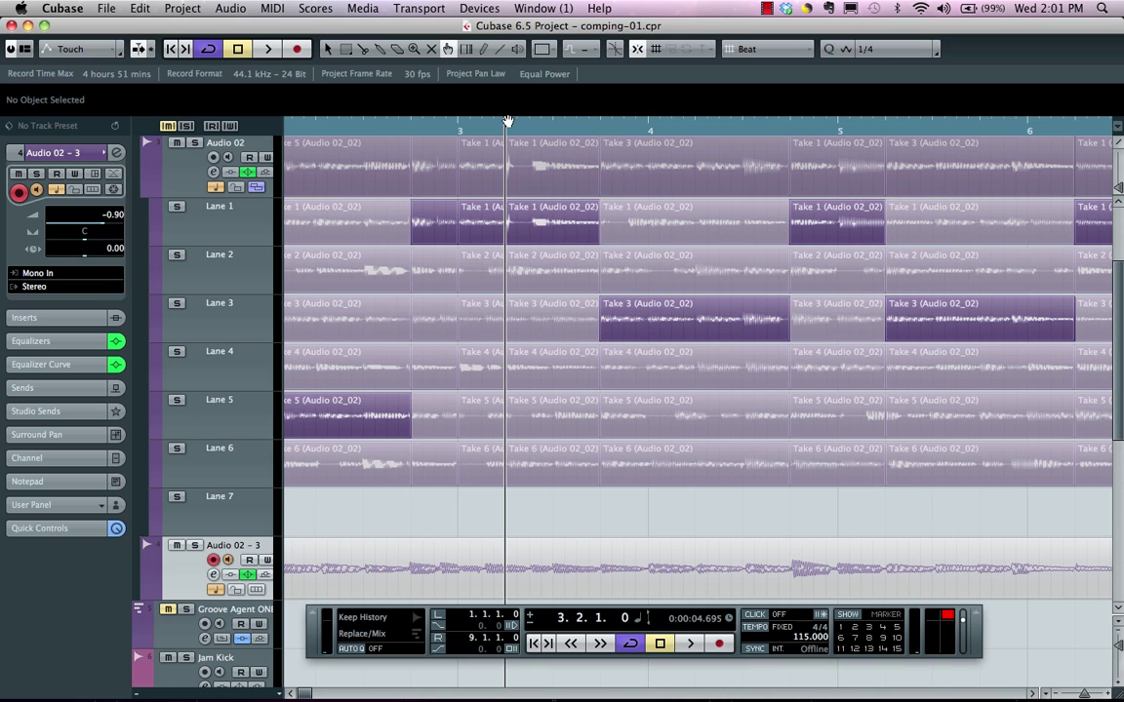
pyautogui.moveTo(503, 128); pyautogui.dragTo(499, 93)
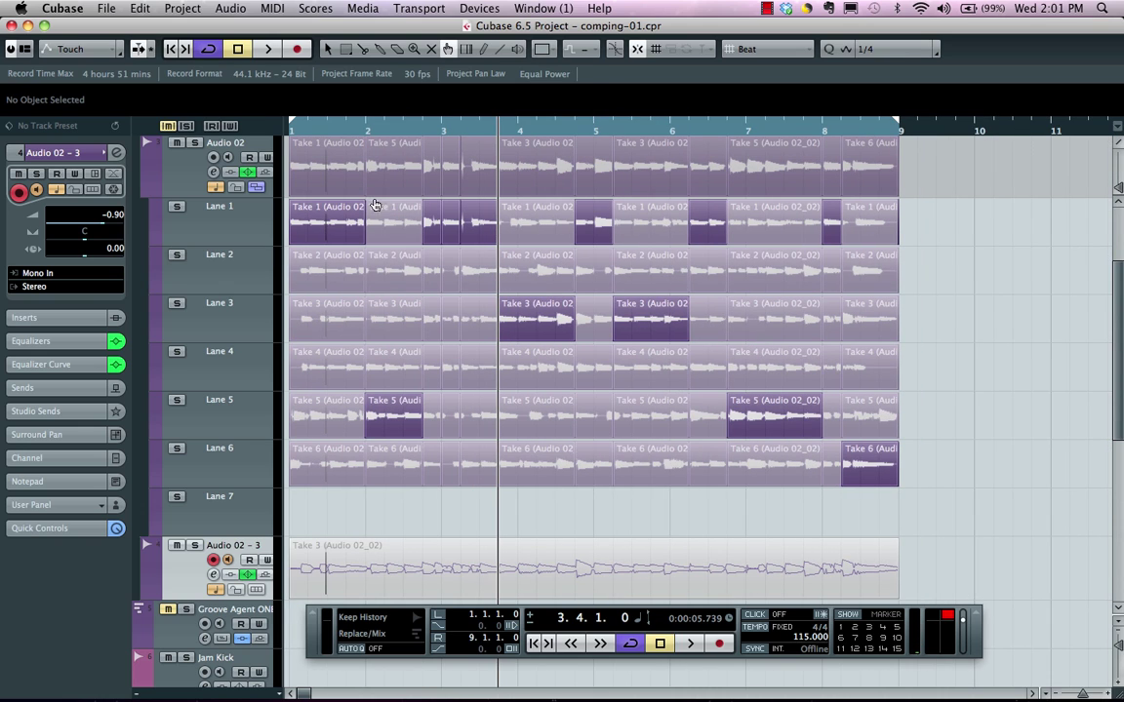
# Glue the two Take 1 pieces near bar 3 and range-select bars 1–2 on Lane 1
pyautogui.click(436, 237)
pyautogui.click(436, 237)
pyautogui.rightClick(315, 233)
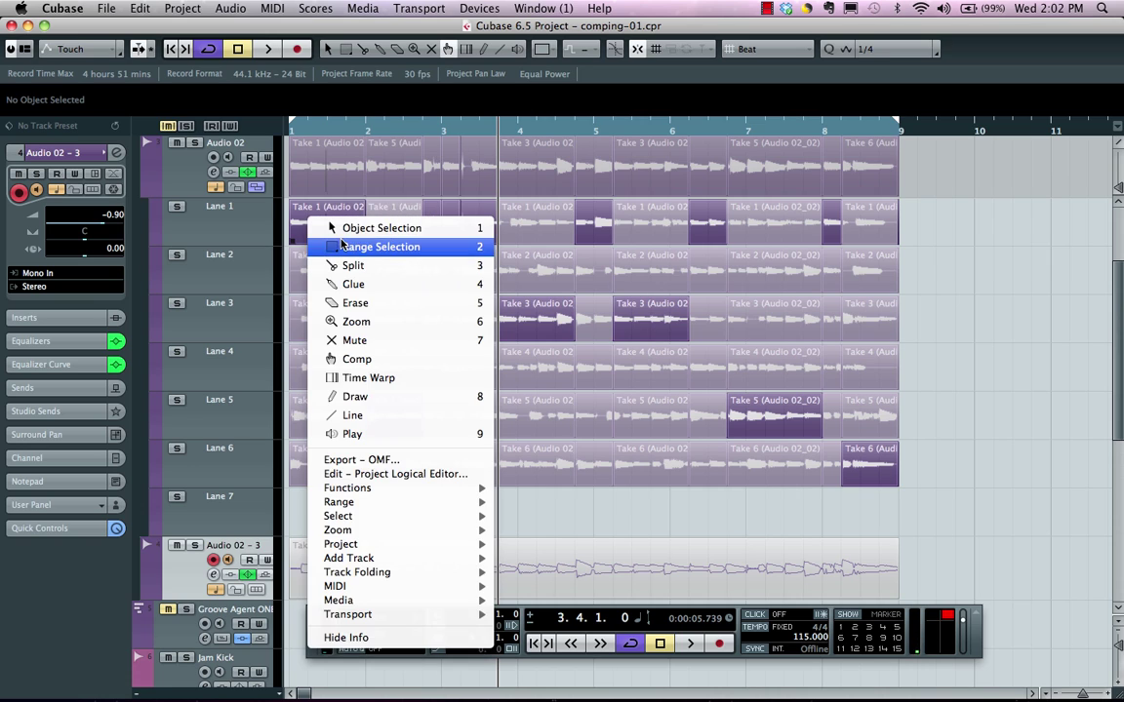
pyautogui.click(314, 245)
pyautogui.moveTo(291, 220); pyautogui.dragTo(365, 222)
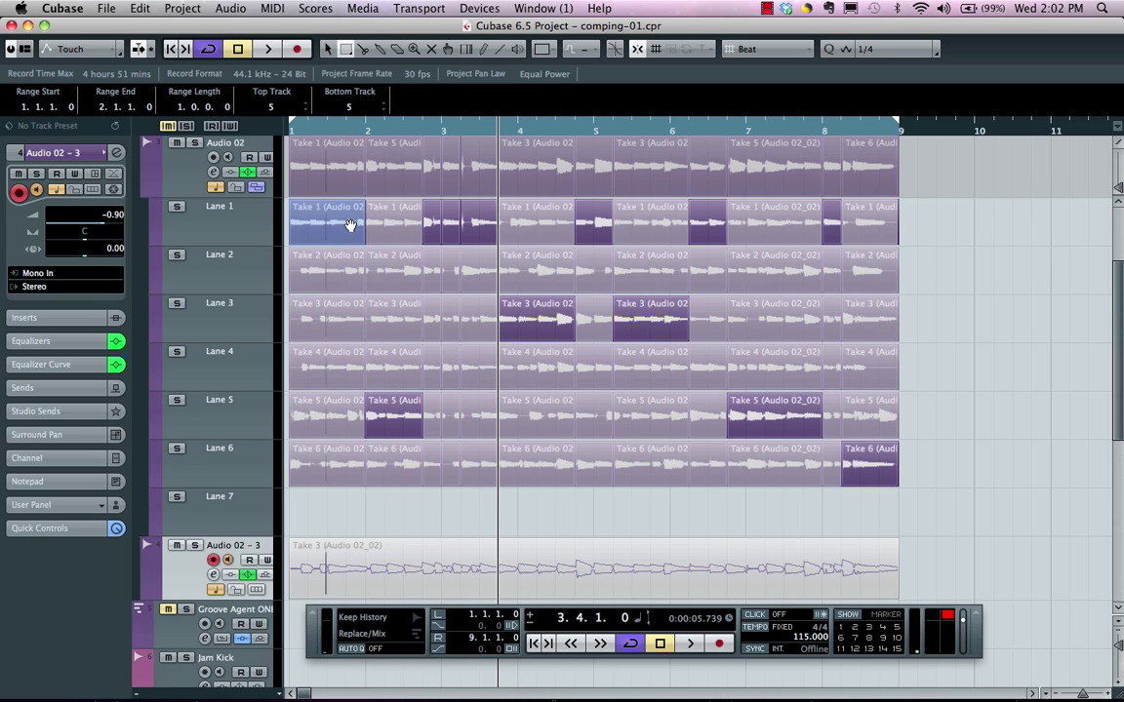
# Move the selected Take 1 section onto Lane 2 at bar 2 with the Comp tool
pyautogui.rightClick(349, 226)
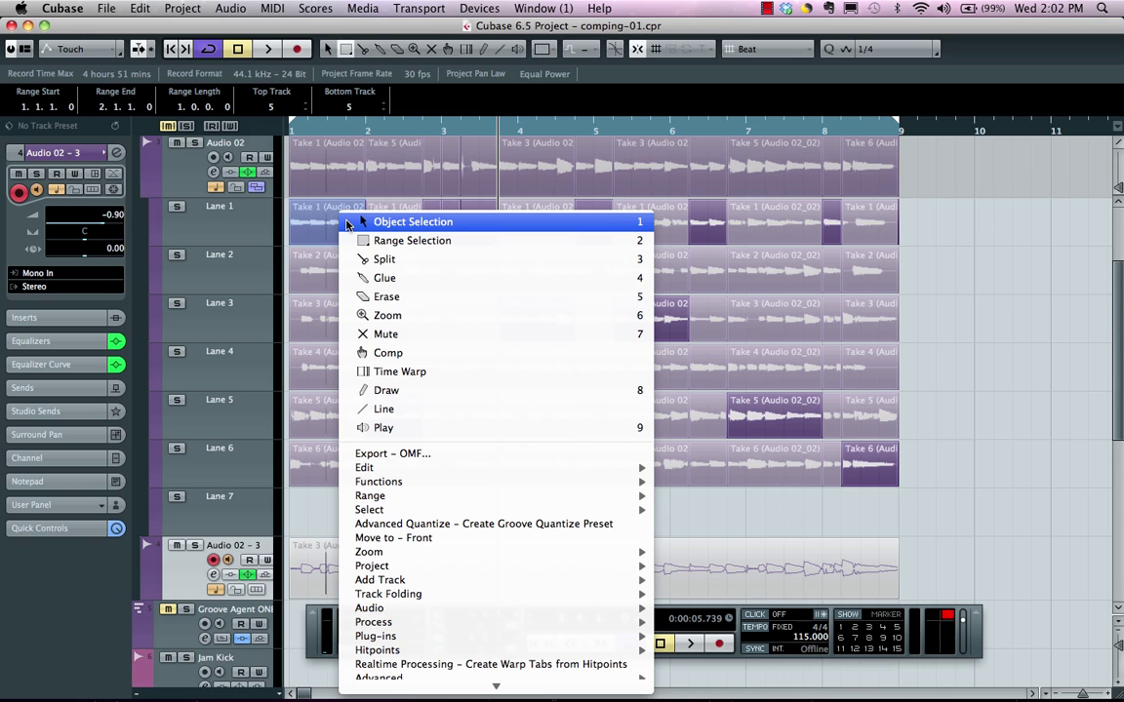
pyautogui.click(389, 352)
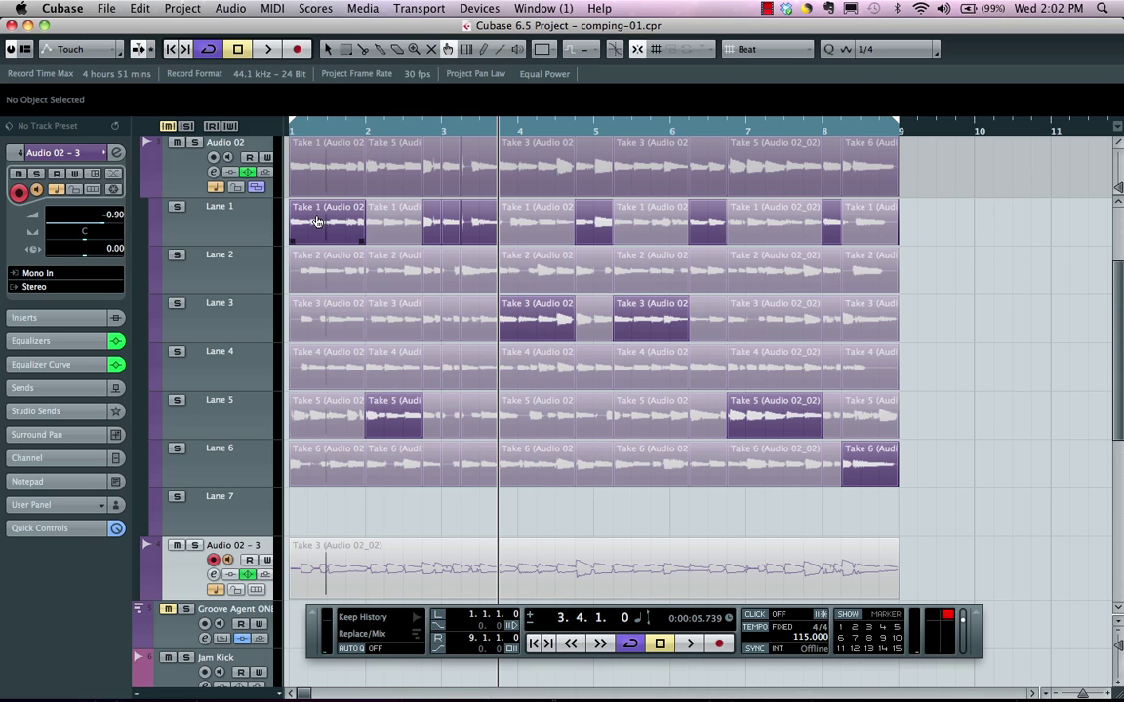
pyautogui.moveTo(315, 222); pyautogui.dragTo(395, 289)
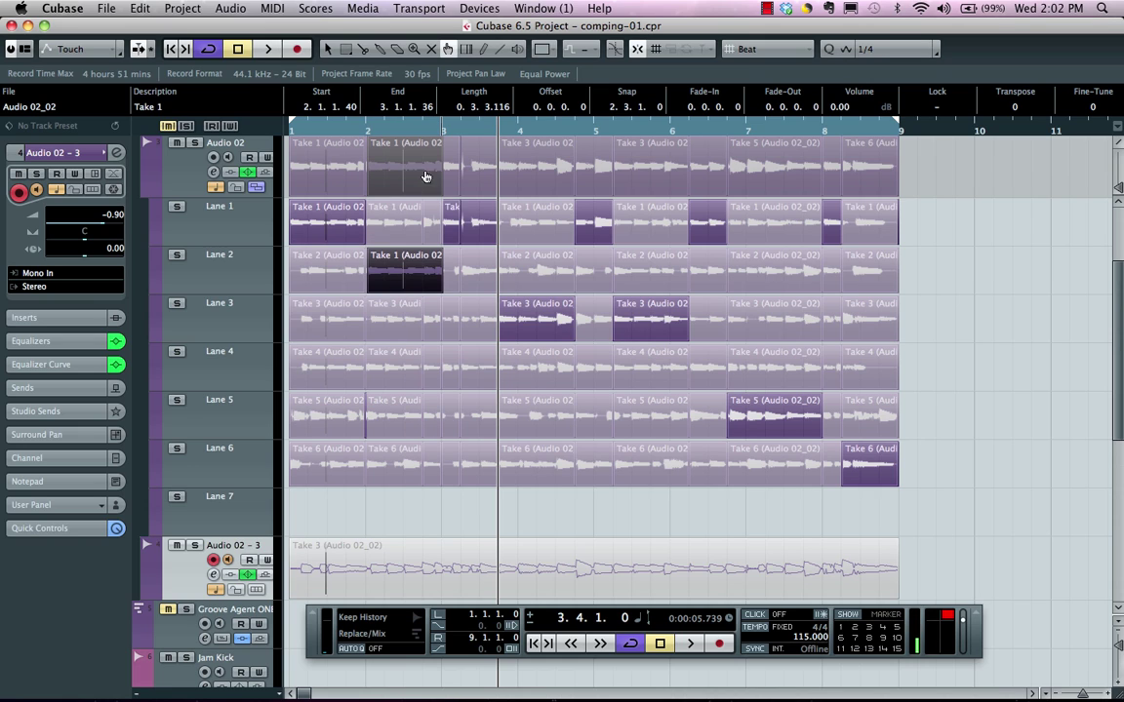
# Audition the comp from the start, switching bar 4 to Take 4 and keeping Take 5 at bar 7
pyautogui.press('Home')
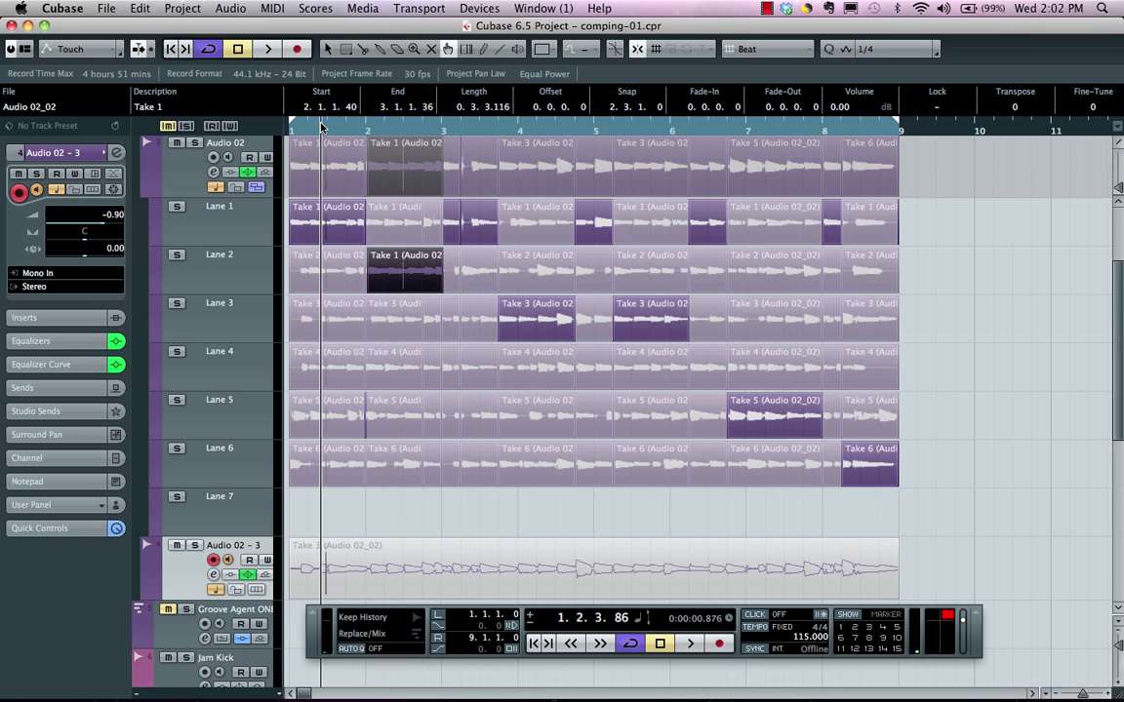
pyautogui.press('space')
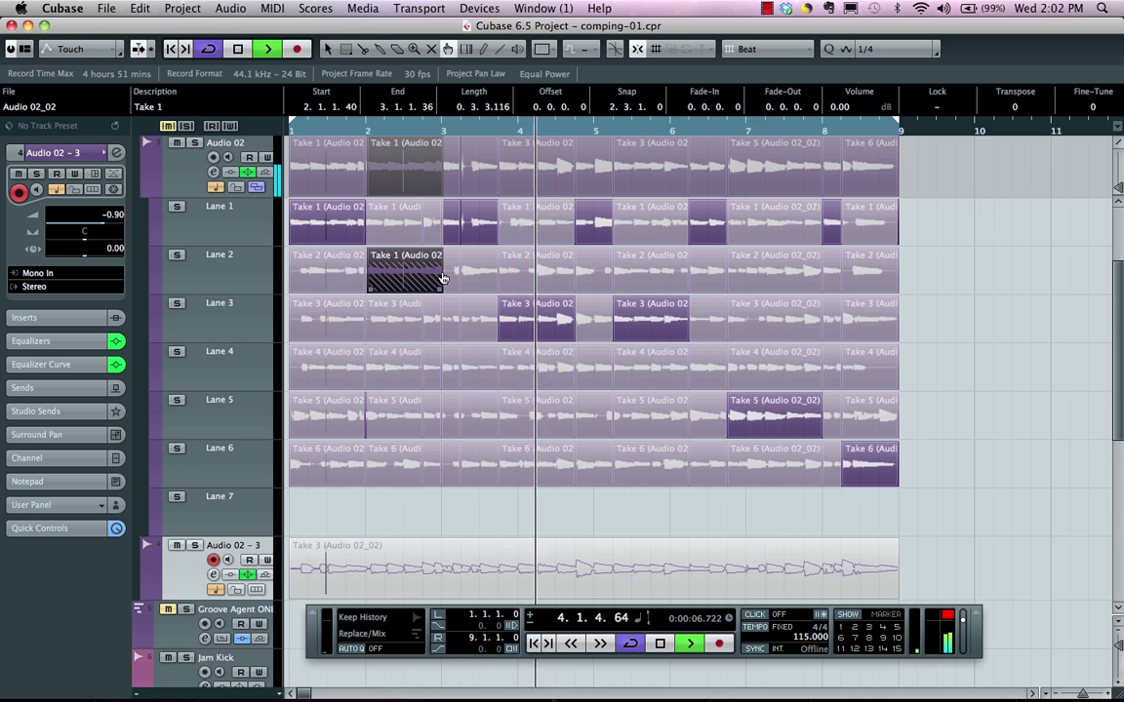
pyautogui.click(527, 363)
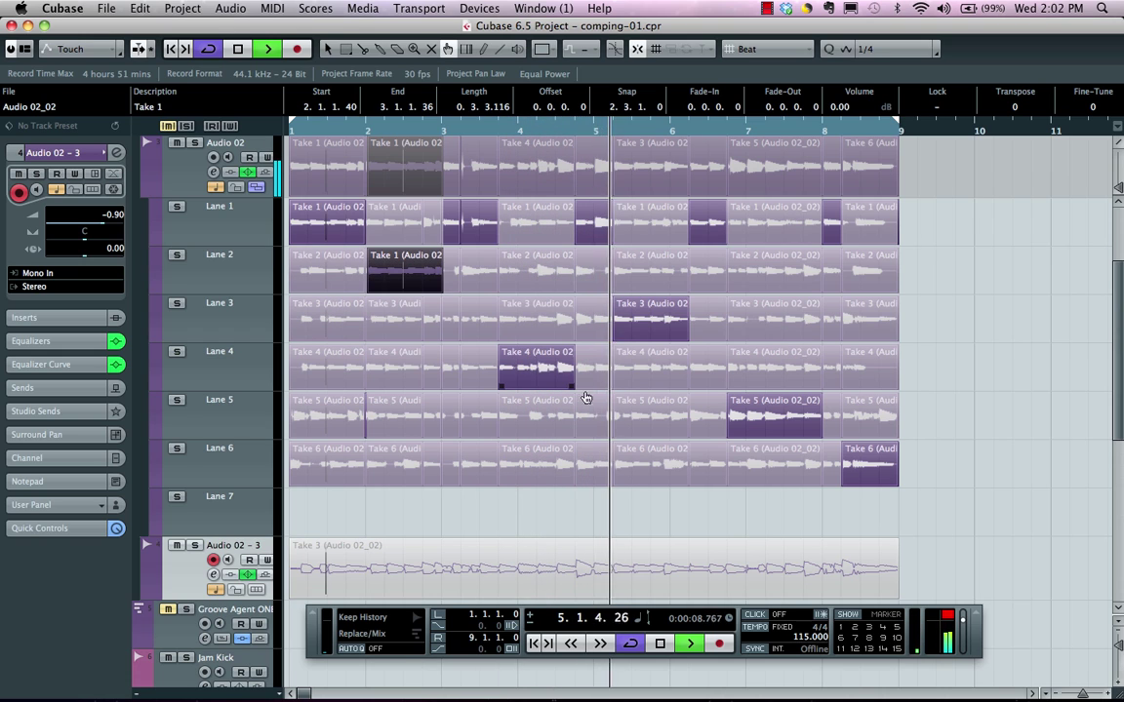
pyautogui.click(766, 328)
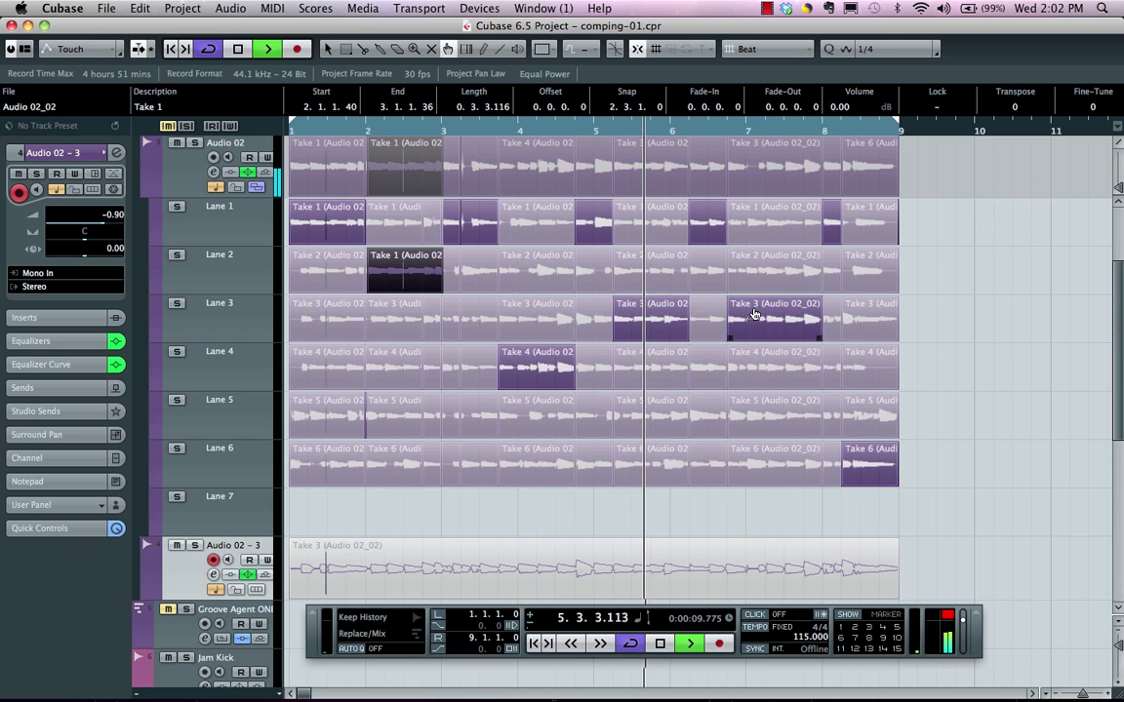
pyautogui.click(768, 418)
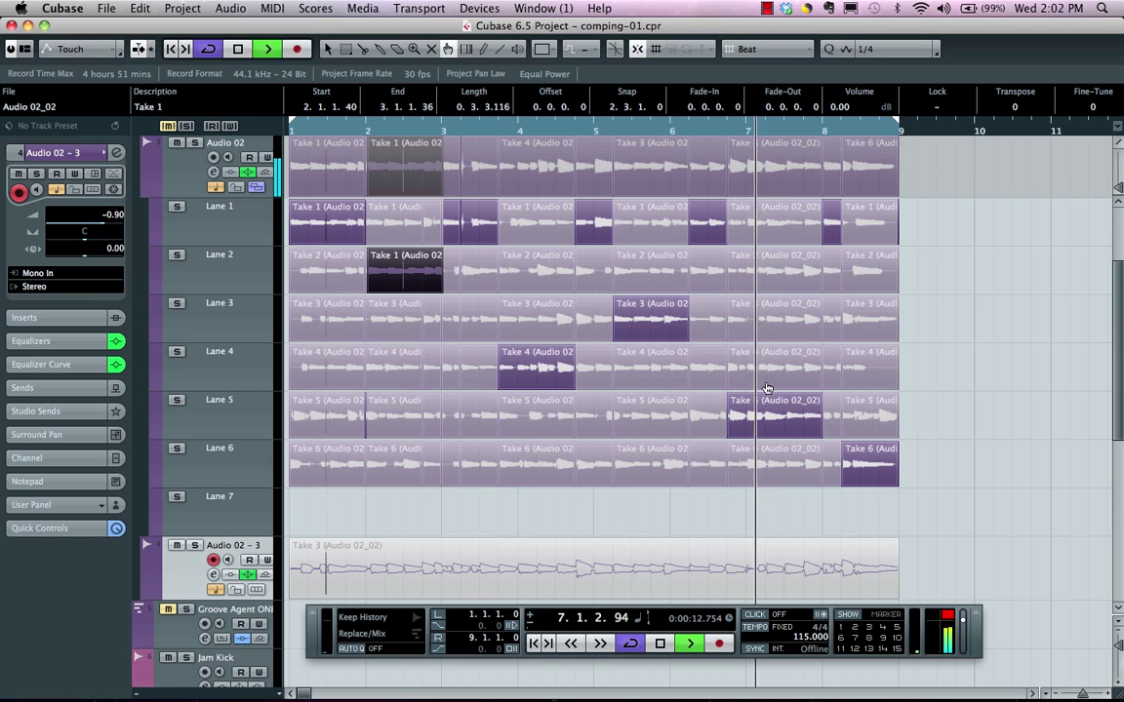
pyautogui.click(215, 208)
pyautogui.press('space')
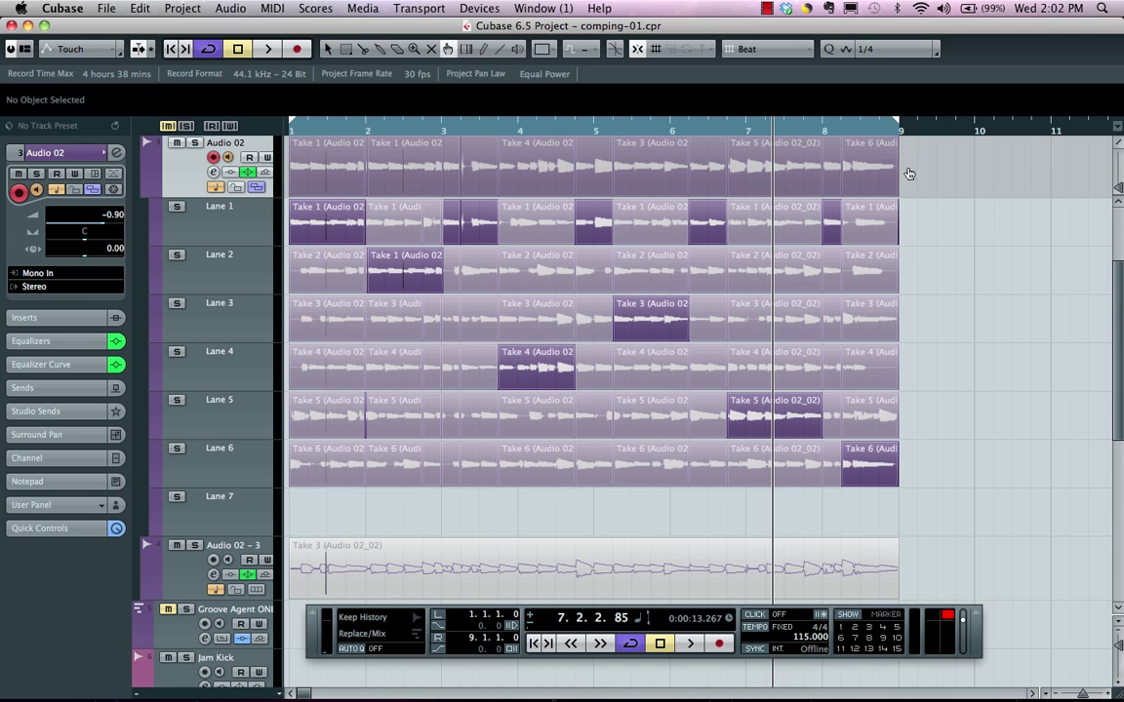
# Select all Audio 02 events and apply Audio > Advanced > Delete Overlaps
pyautogui.moveTo(908, 174); pyautogui.dragTo(315, 178)
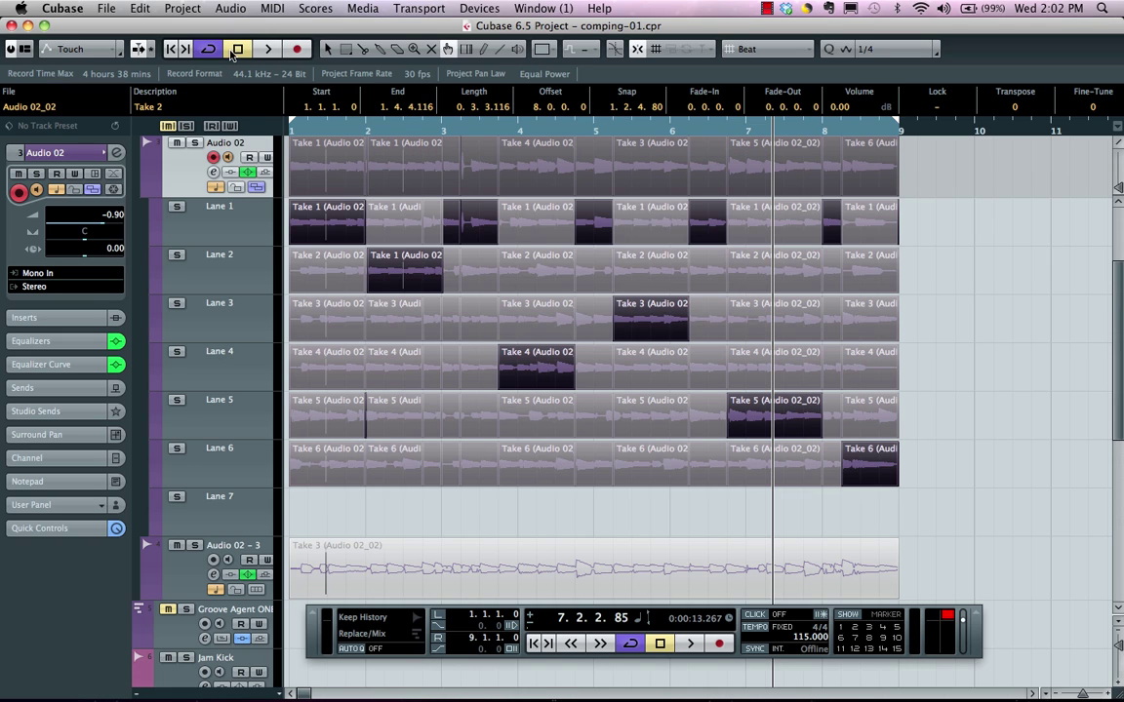
pyautogui.click(230, 8)
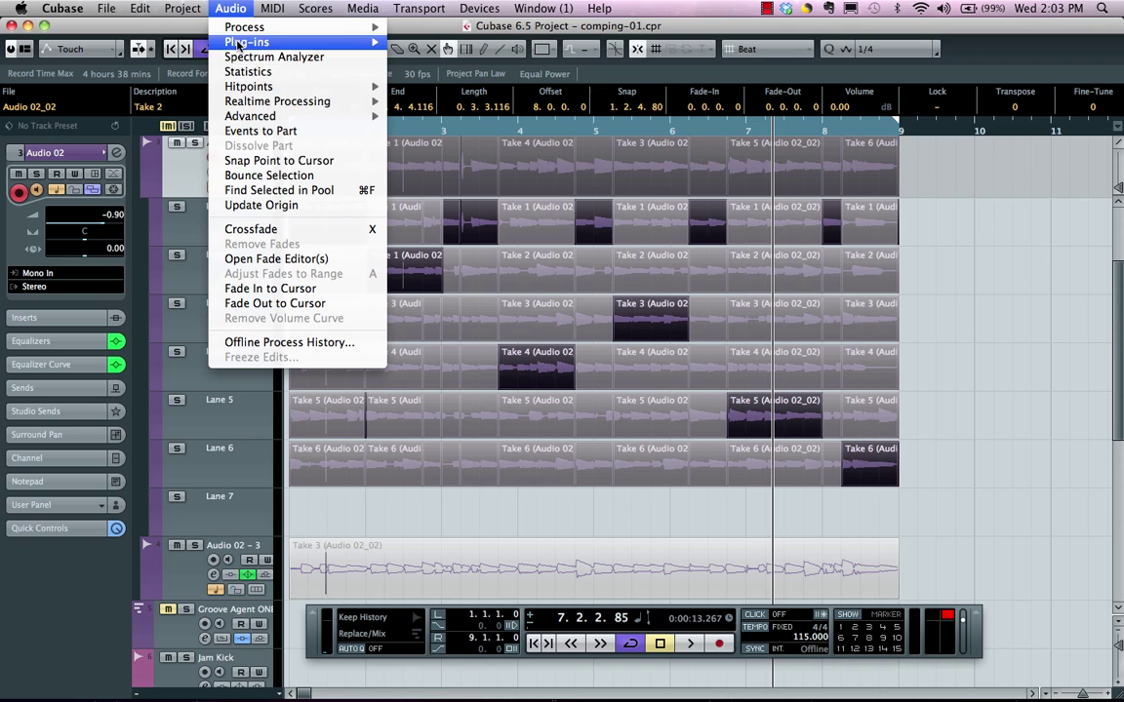
pyautogui.moveTo(265, 119)
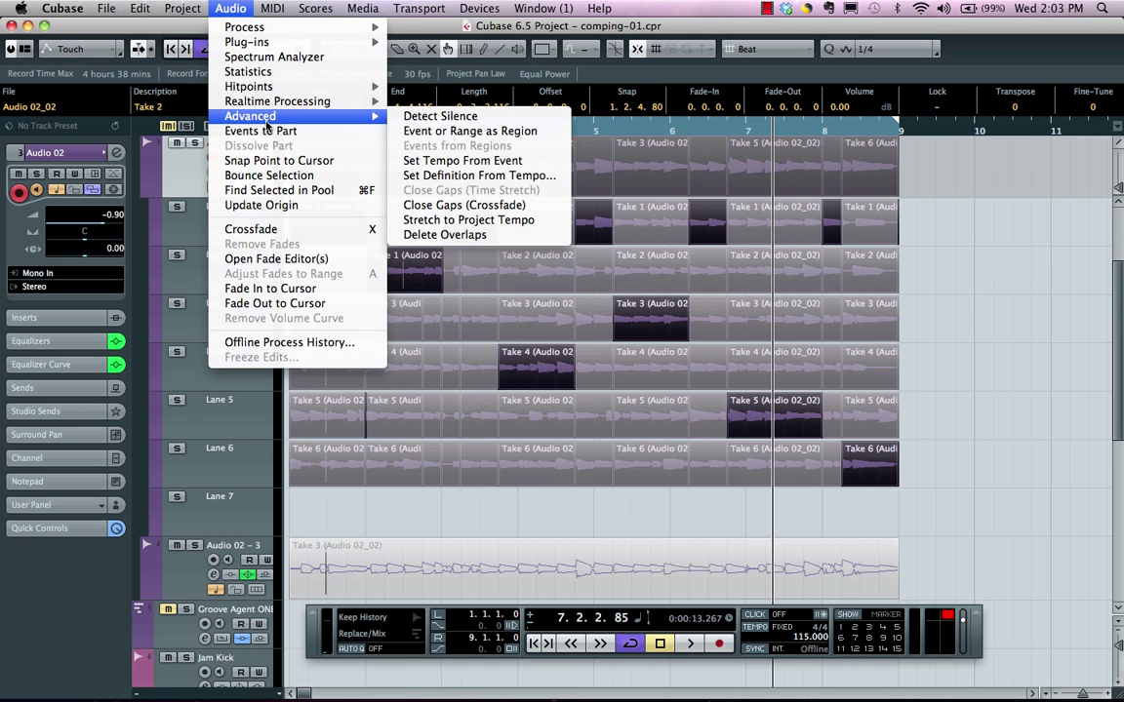
pyautogui.click(419, 234)
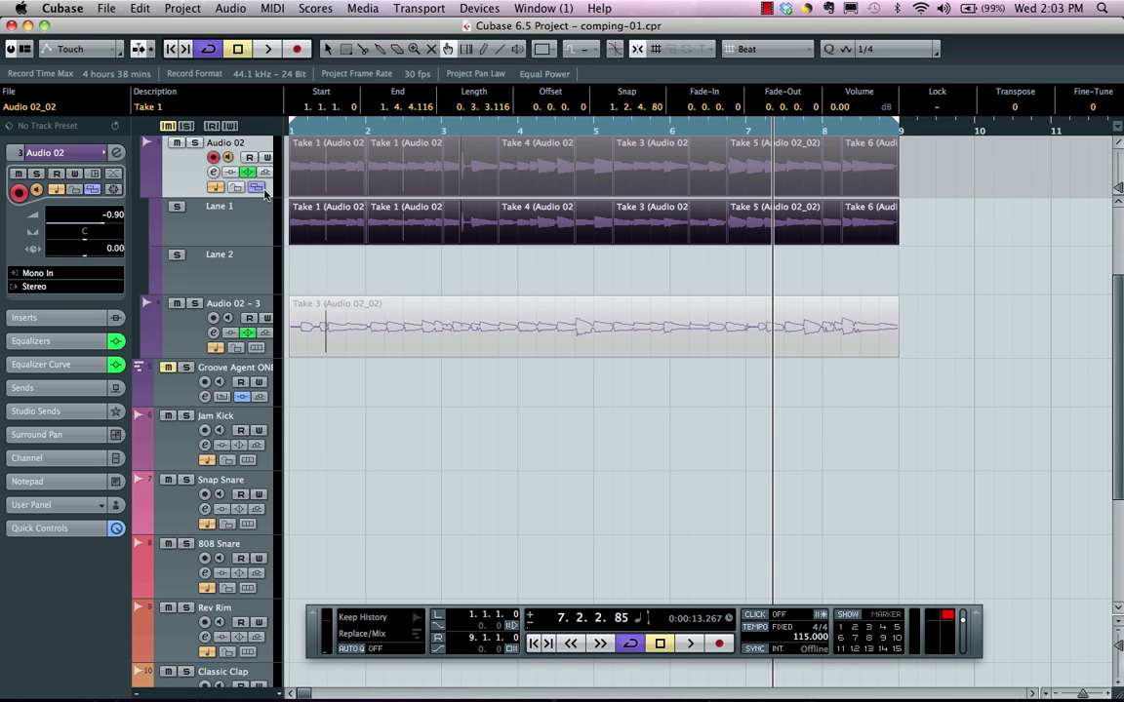
# Show Audio 02's take lanes again and zoom out so all six takes fit
pyautogui.click(262, 189)
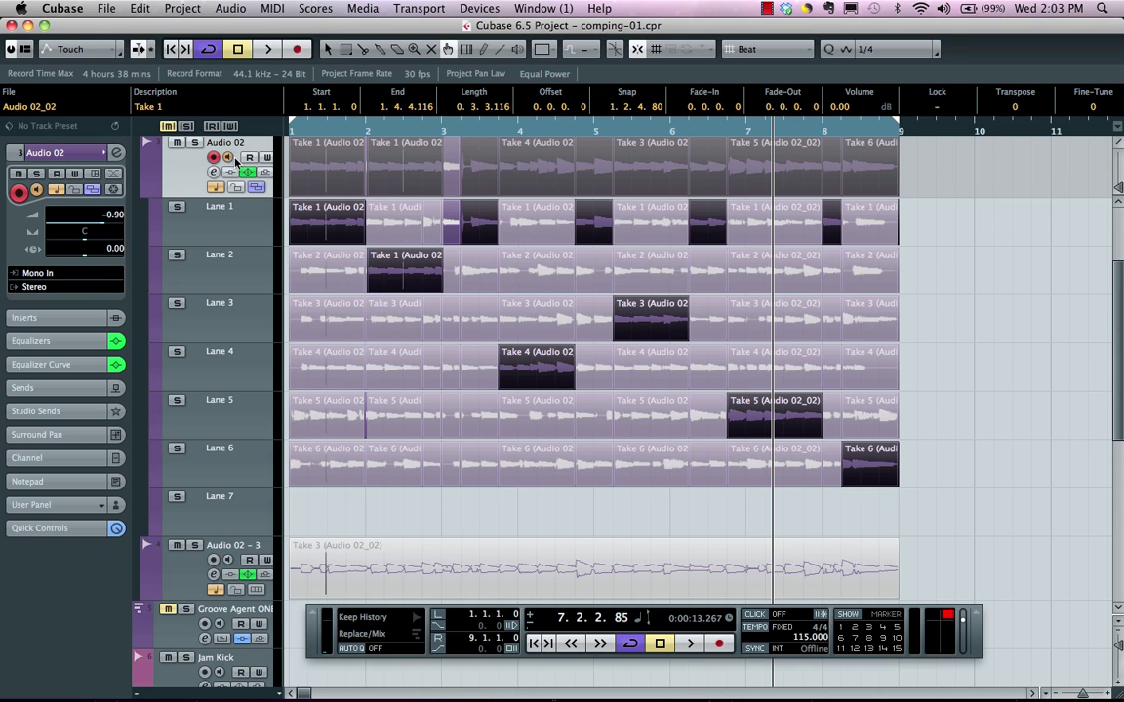
pyautogui.moveTo(322, 137); pyautogui.dragTo(278, 130)
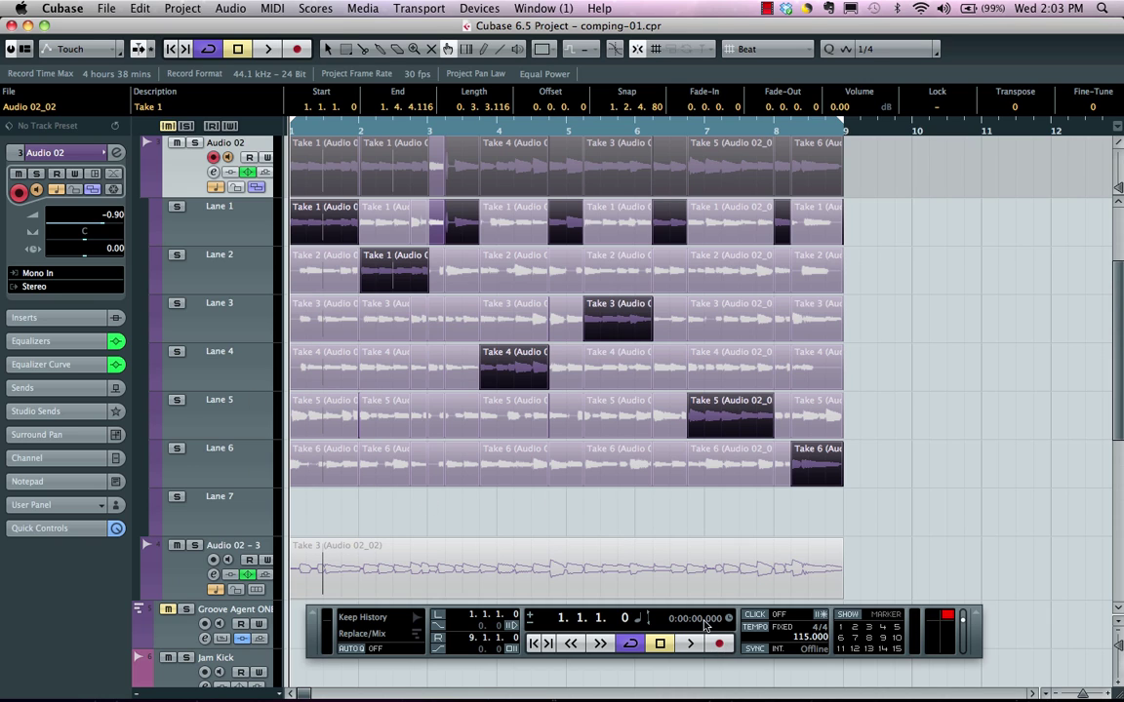
# Record a new take on Lane 7 of Audio 02 spanning bars 1–9
pyautogui.click(721, 644)
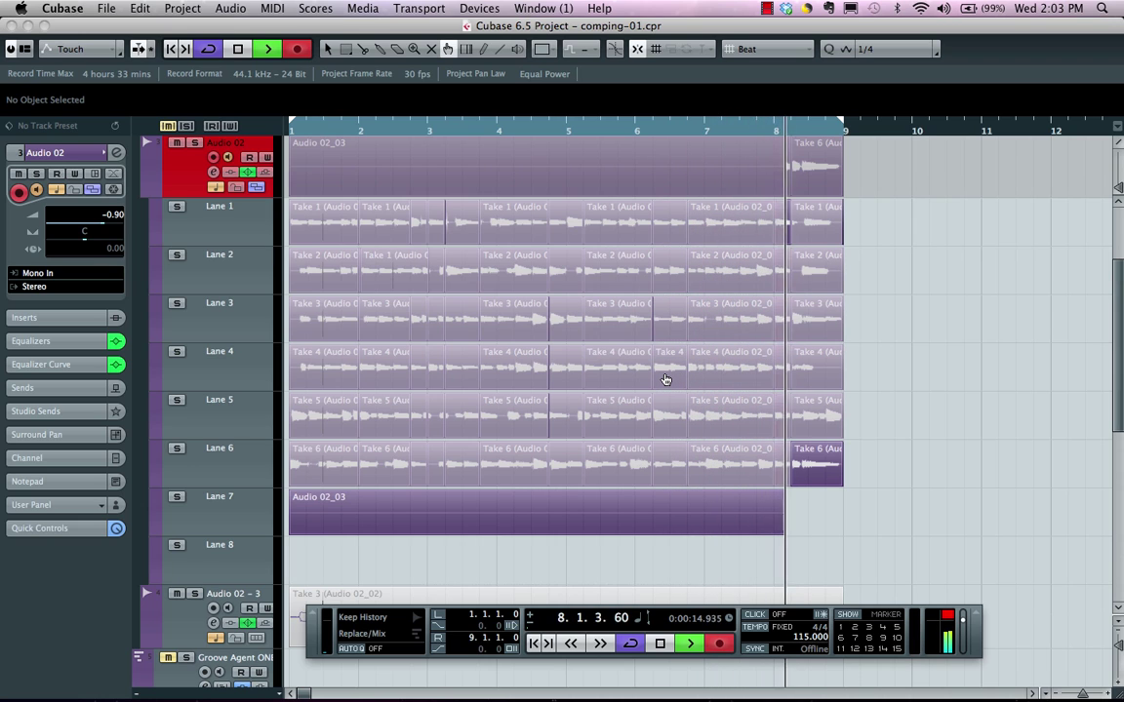
pyautogui.press('space')
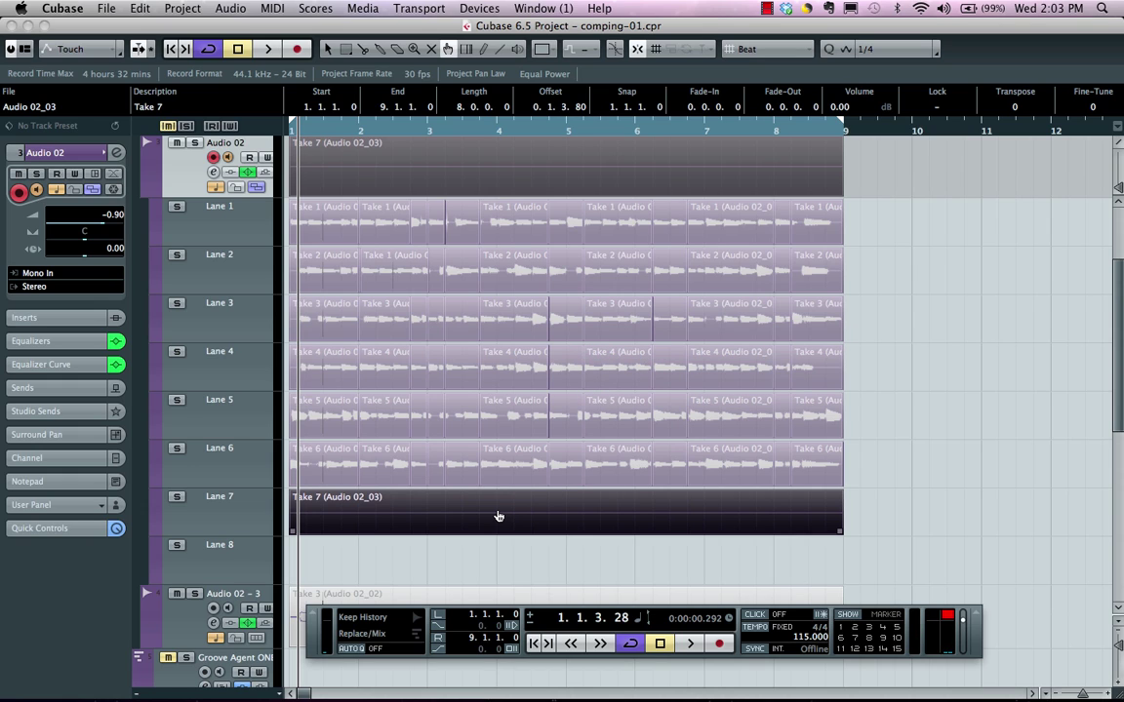
# Deactivate Take 7 in the comp and delete its recording from Lane 7
pyautogui.click(498, 516)
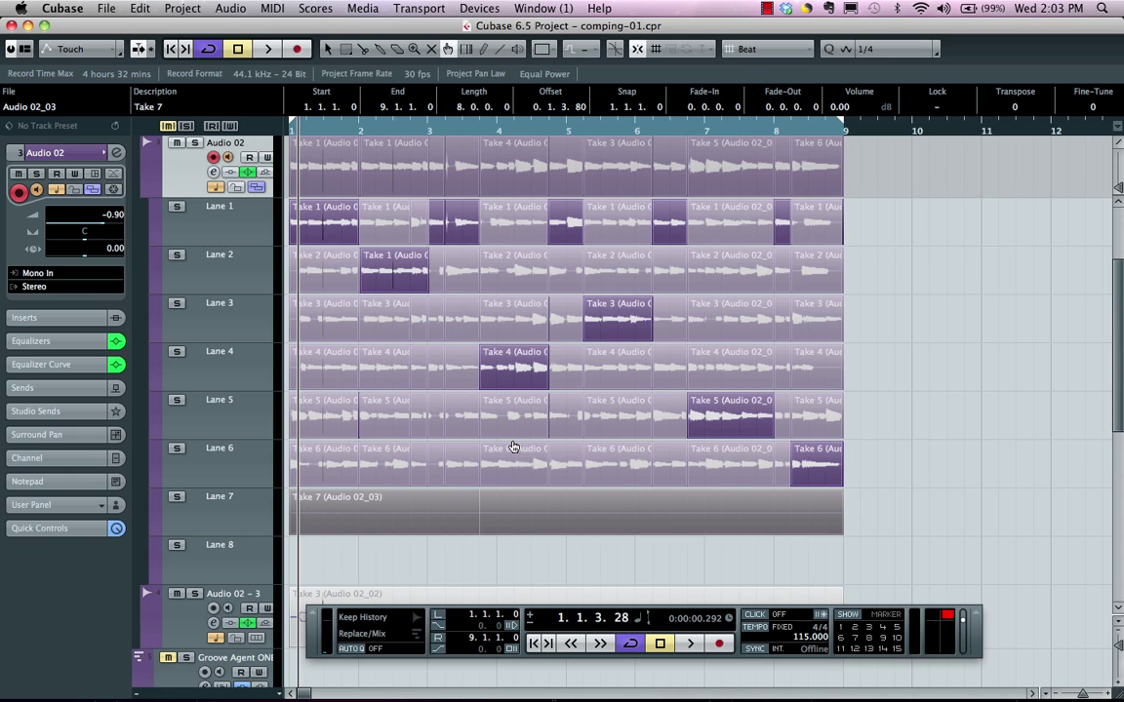
pyautogui.press('Delete')
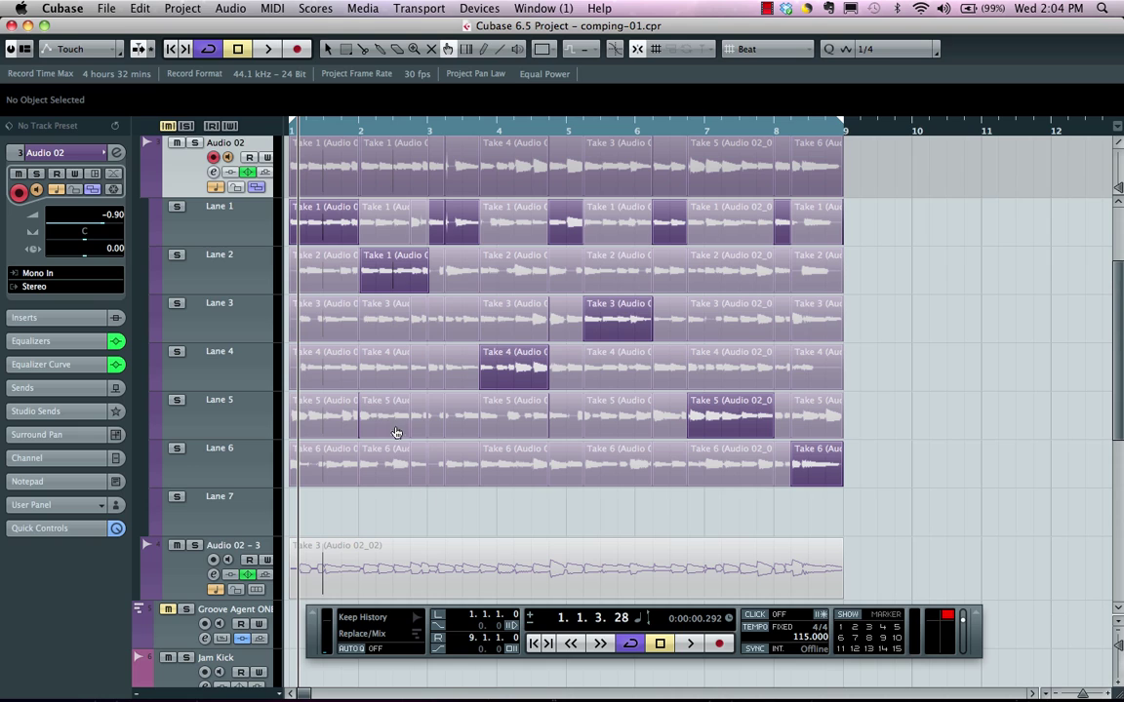
pyautogui.scroll(1, 485, 439)
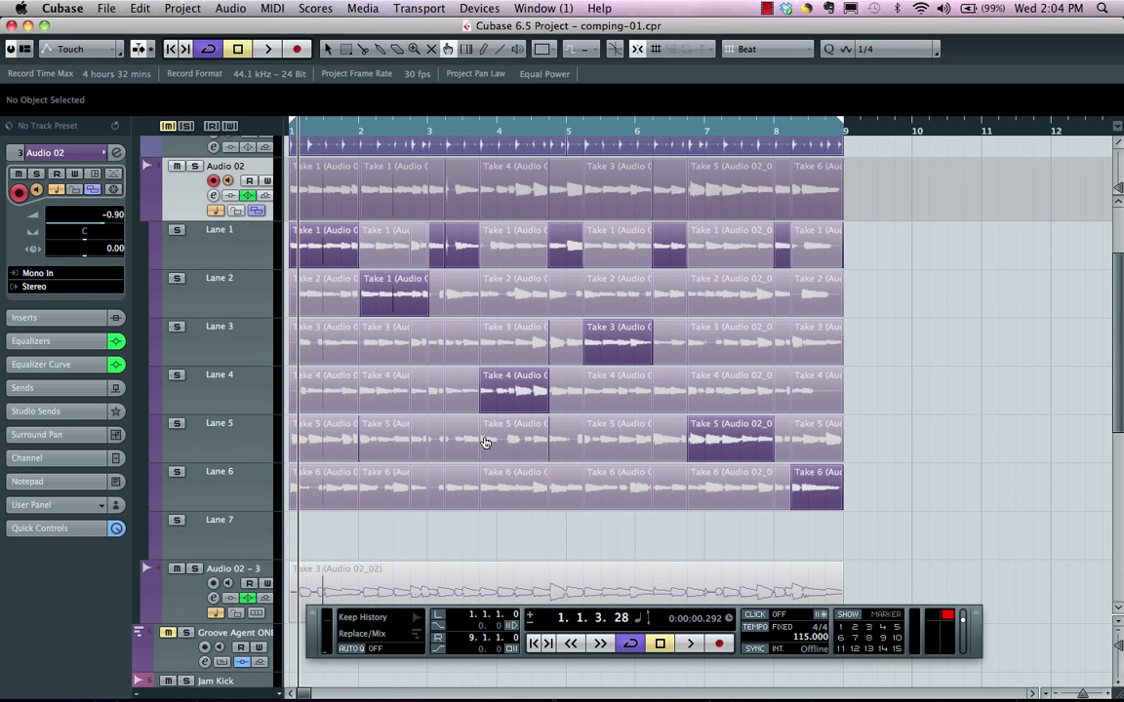
pyautogui.scroll(-1, 485, 442)
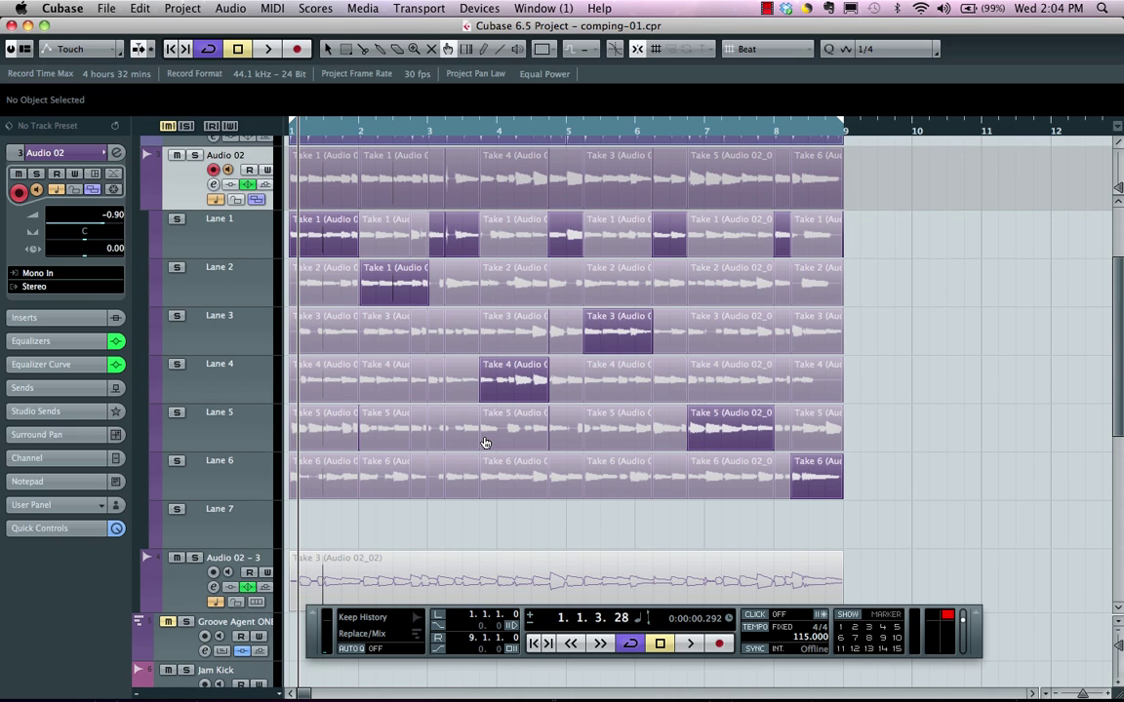